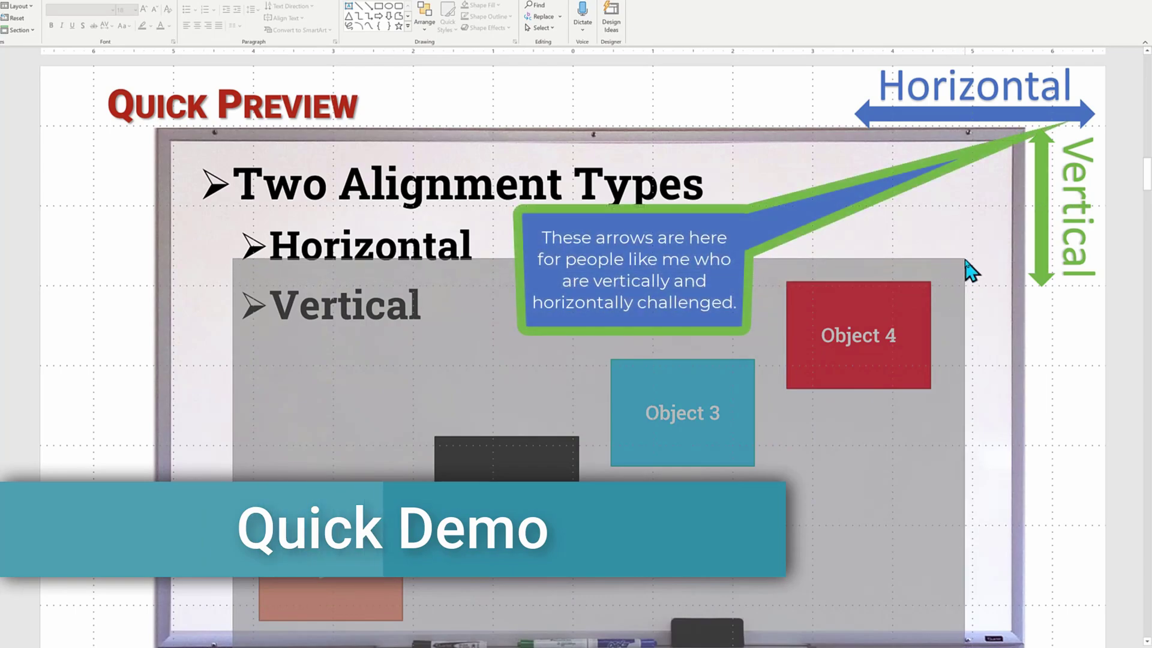
Select all four objects and line them up with Align Middle.
{"action": "key", "text": "ctrl+a"}
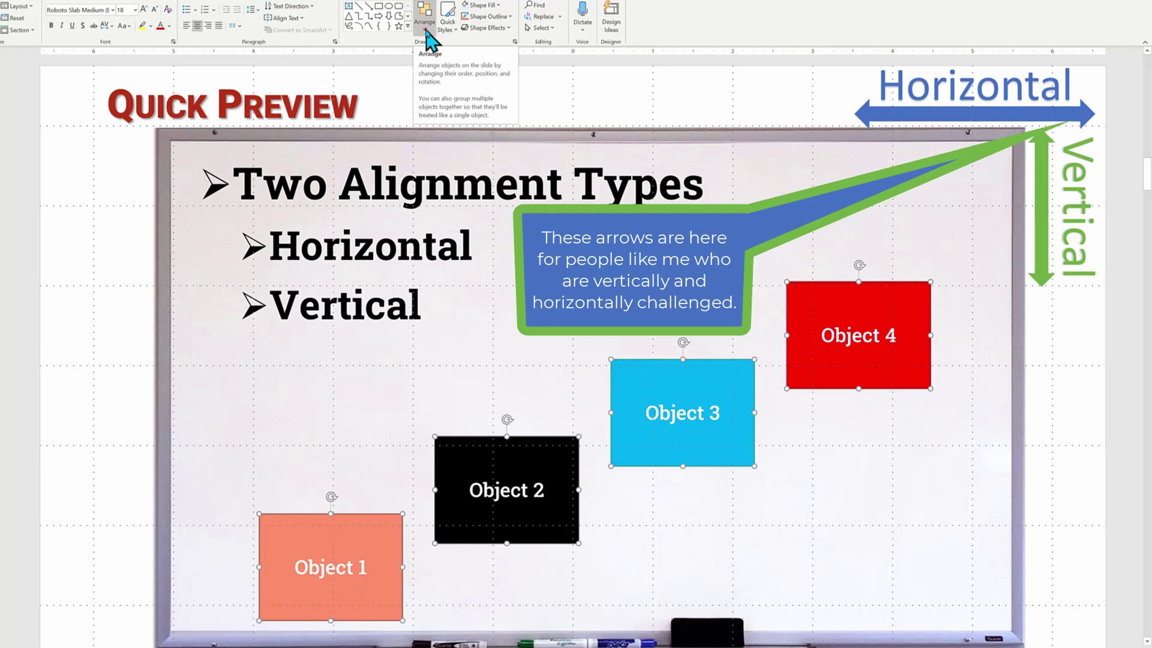
{"action": "left_click", "coordinate": [424, 28]}
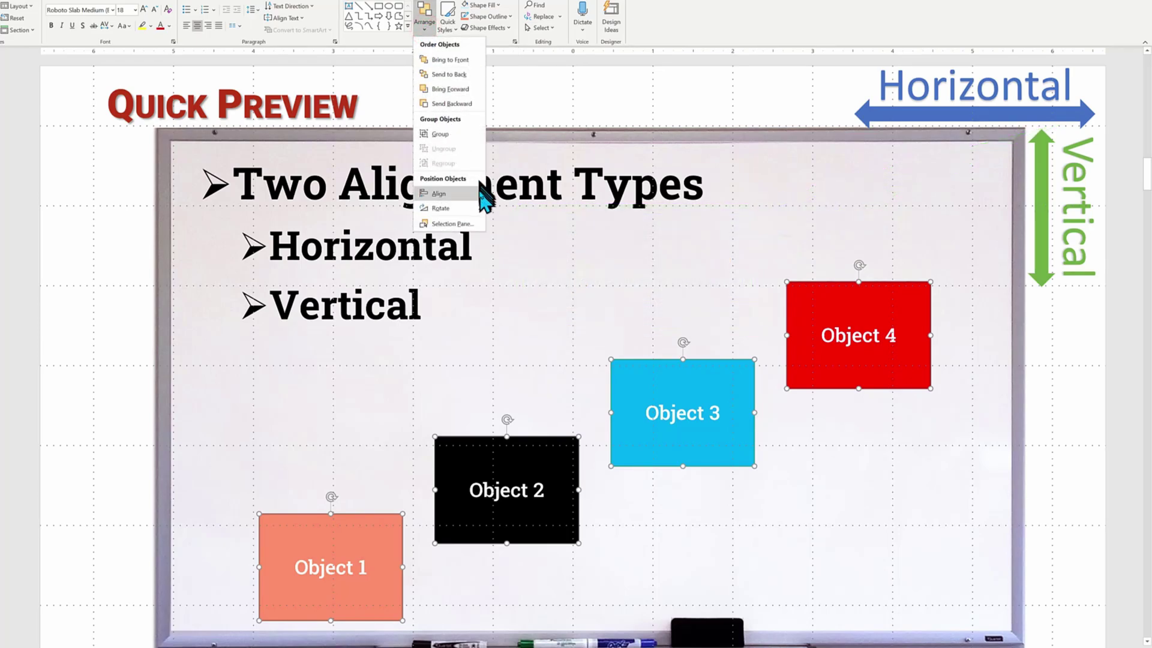
{"action": "mouse_move", "coordinate": [441, 194]}
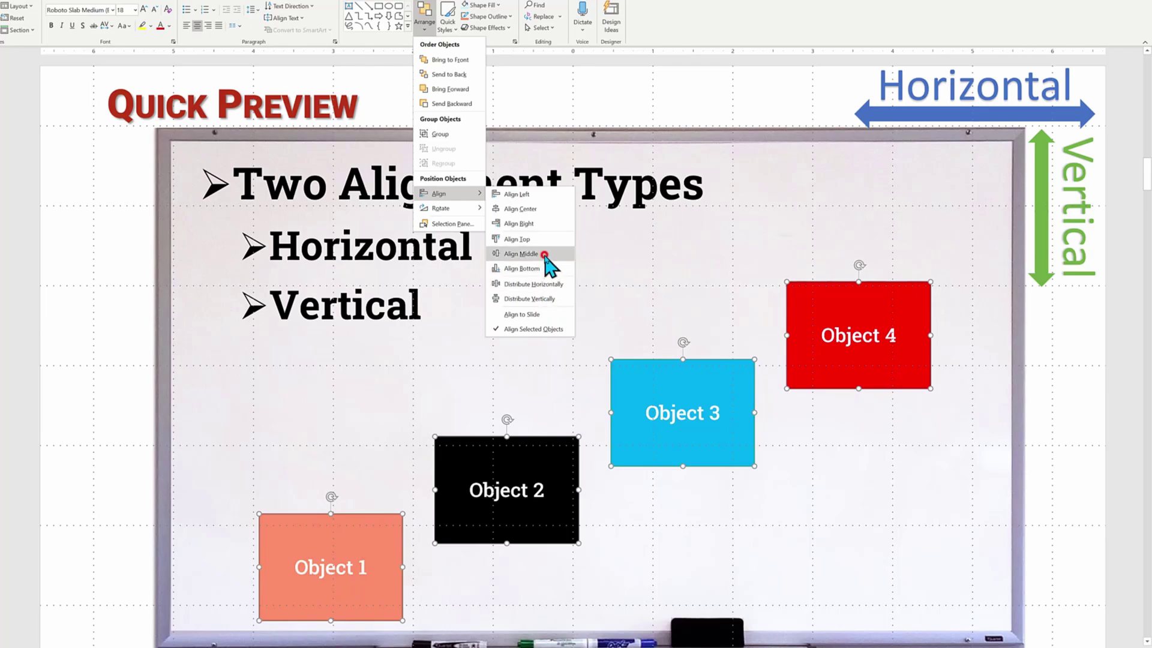
{"action": "left_click", "coordinate": [522, 254]}
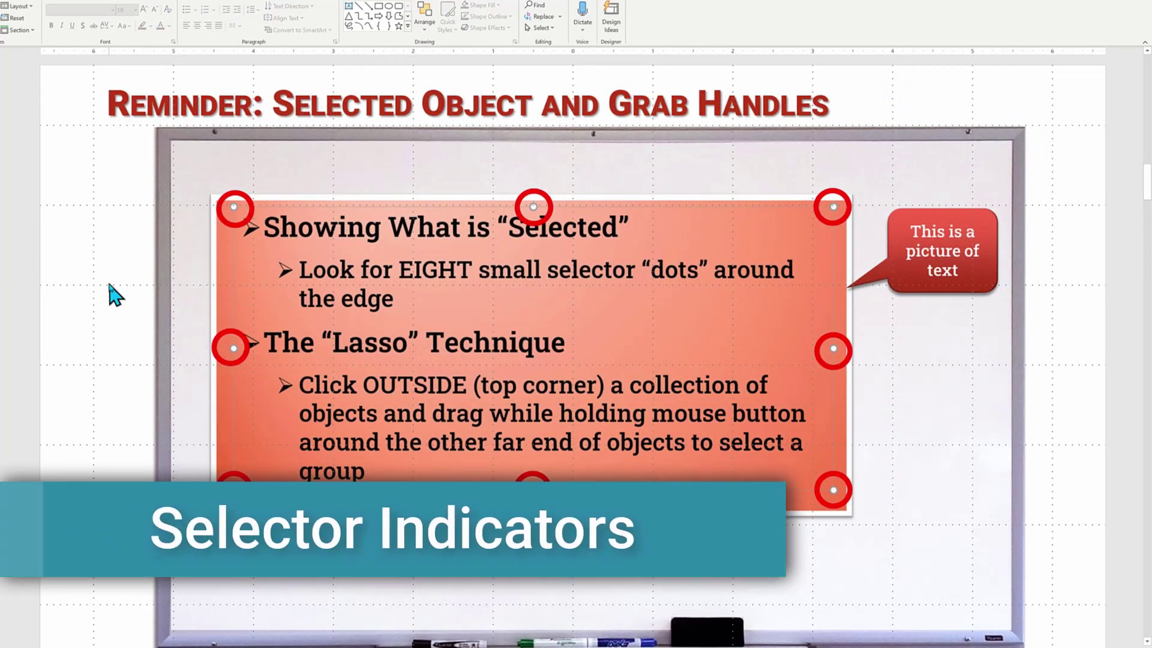
Select the text picture, deselect it, then reselect it to show its eight handles.
{"action": "left_click", "coordinate": [730, 253]}
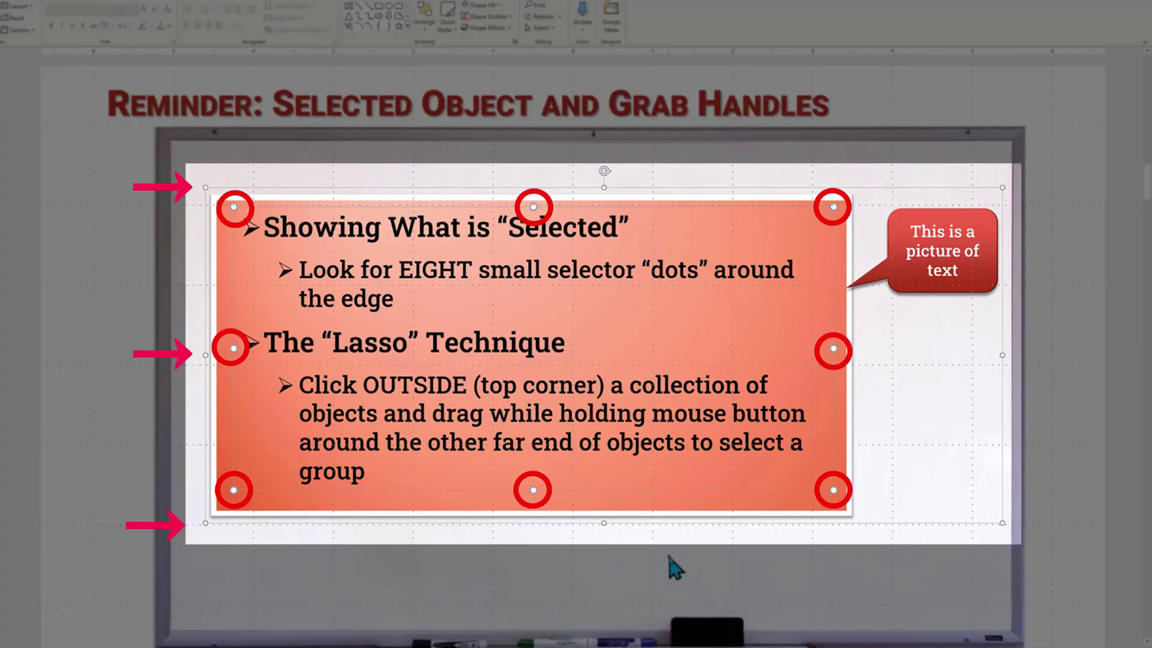
{"action": "left_click", "coordinate": [668, 556]}
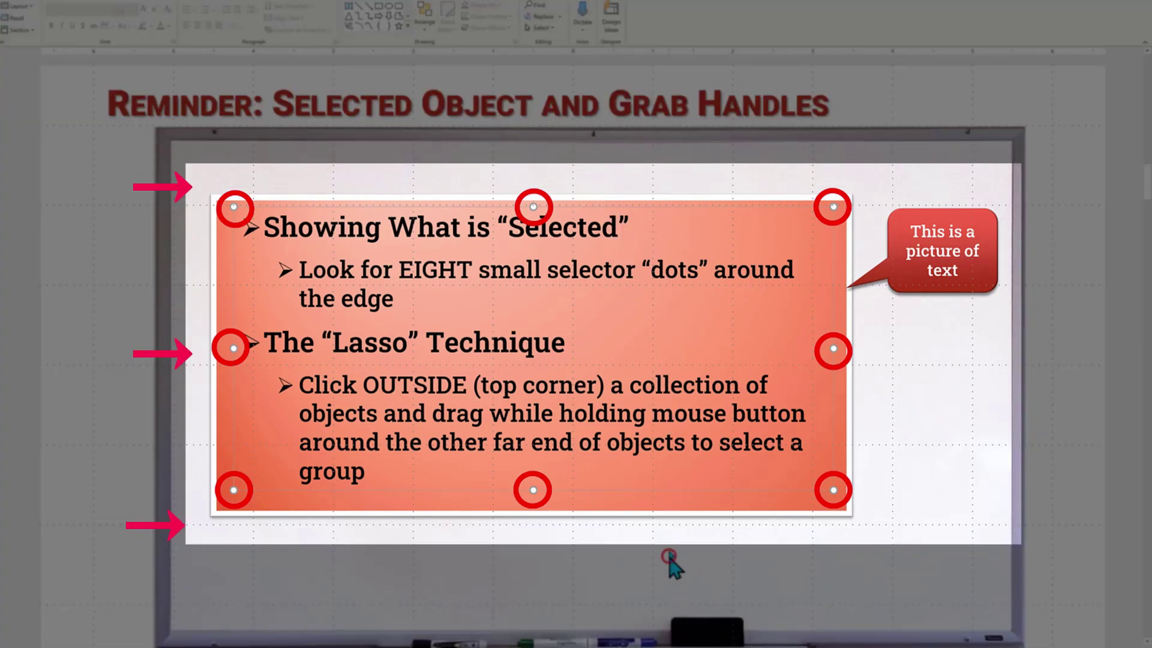
{"action": "left_click", "coordinate": [615, 258]}
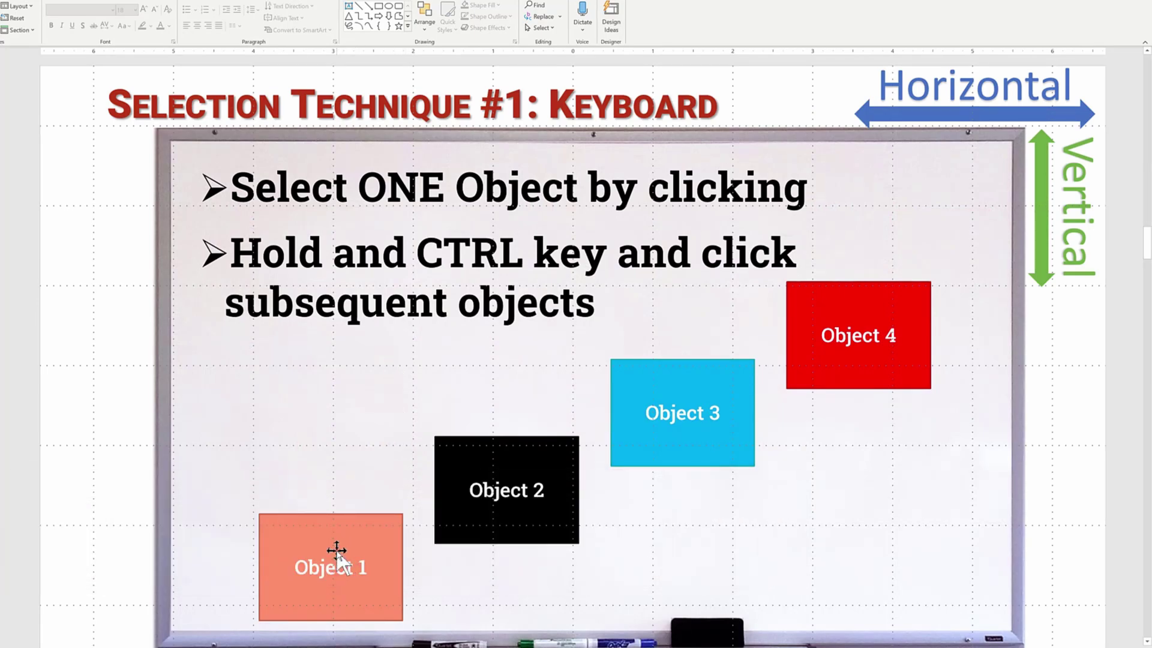
Select Object 4, then add Object 1 to the selection.
{"action": "left_click", "coordinate": [841, 364]}
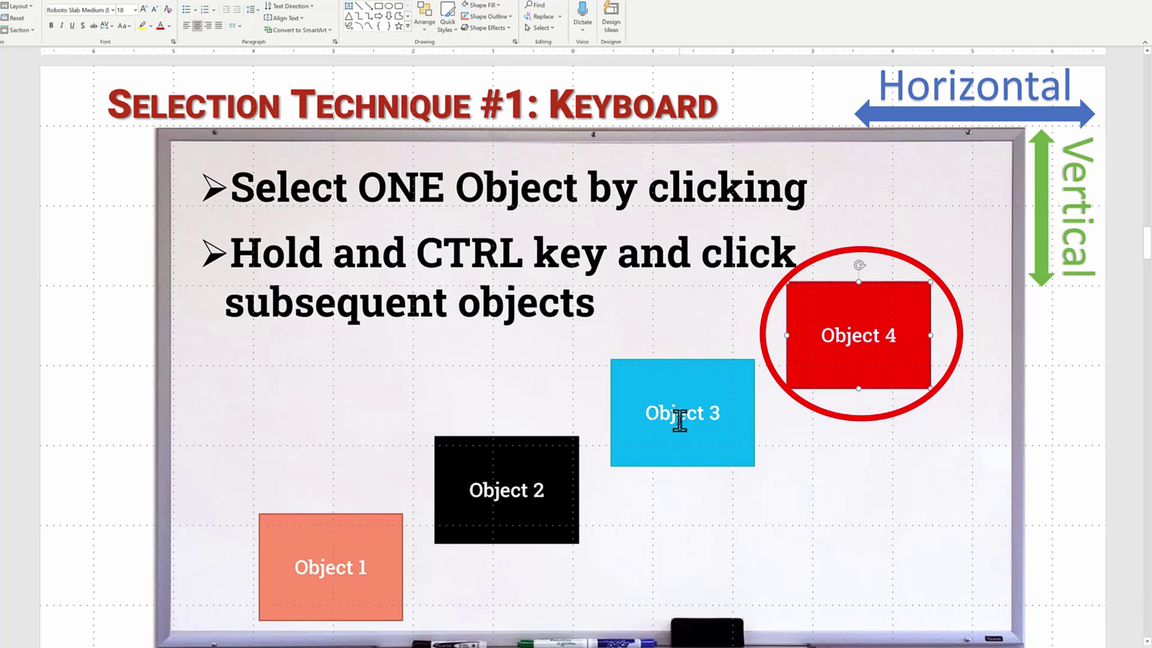
{"action": "left_click", "coordinate": [341, 534], "text": "ctrl"}
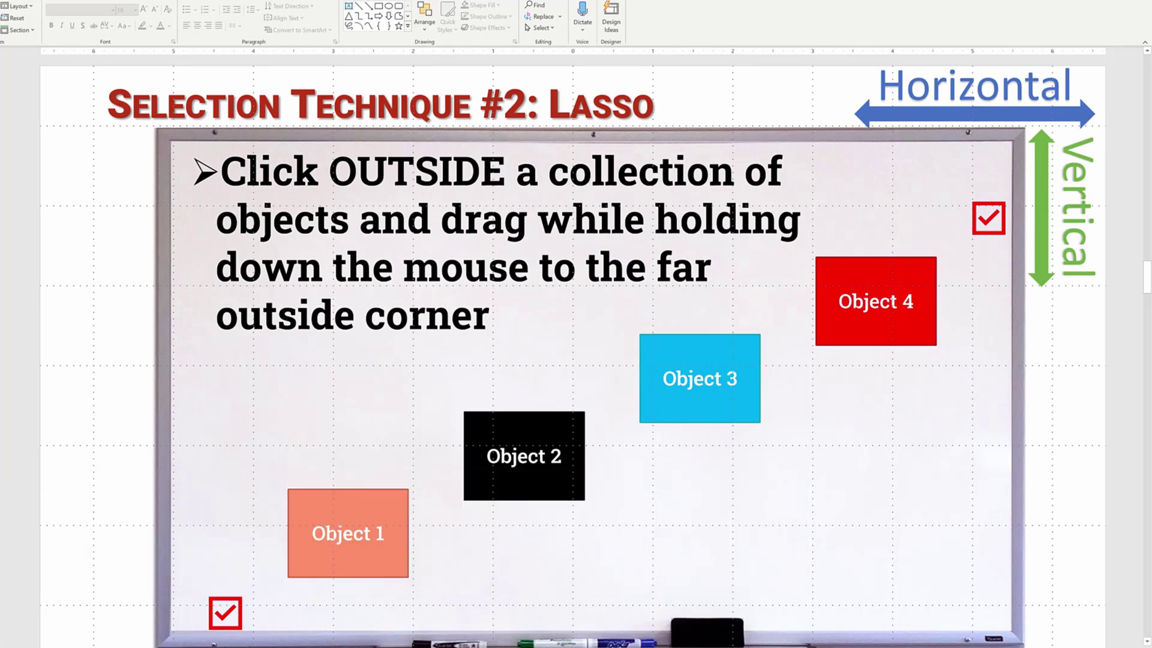
{"action": "left_click", "coordinate": [337, 529]}
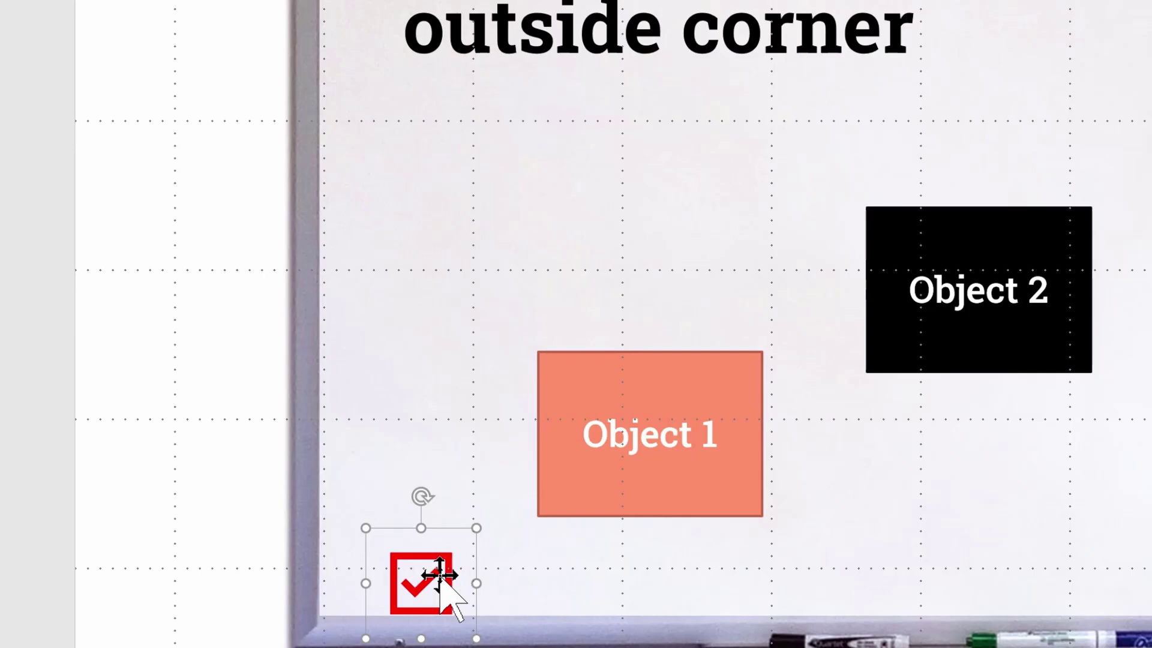
{"action": "left_click", "coordinate": [574, 489]}
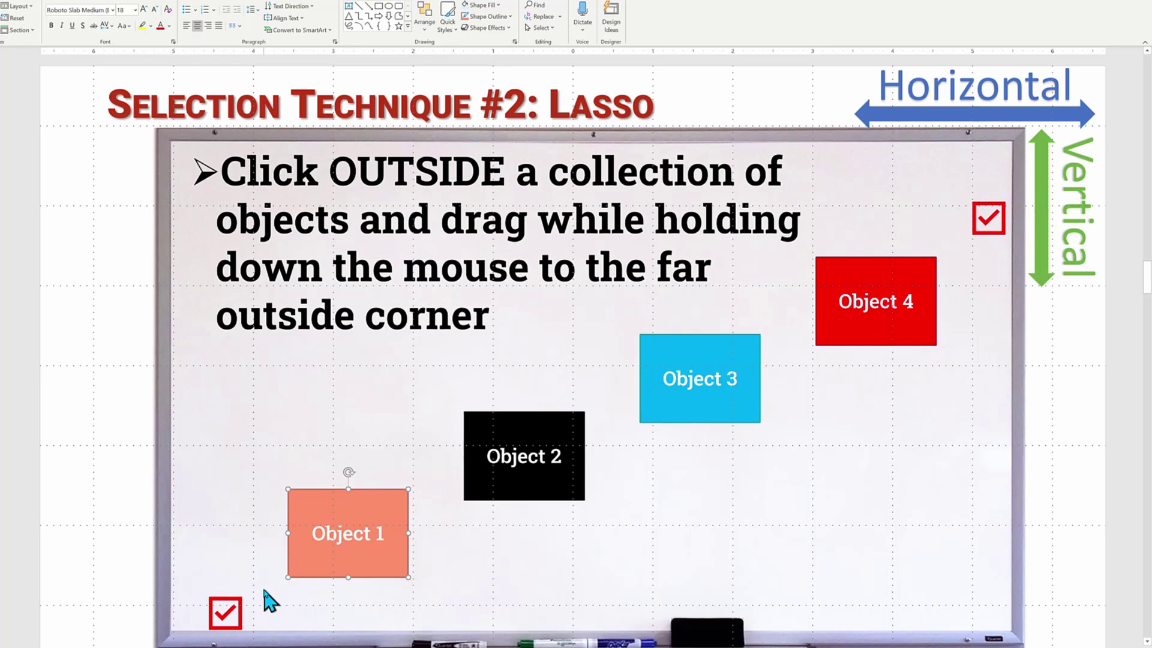
{"action": "left_click", "coordinate": [265, 591]}
{"action": "mouse_move", "coordinate": [265, 591]}
{"action": "left_mouse_down"}
{"action": "mouse_move", "coordinate": [987, 385]}
{"action": "mouse_move", "coordinate": [961, 245]}
{"action": "left_mouse_up"}
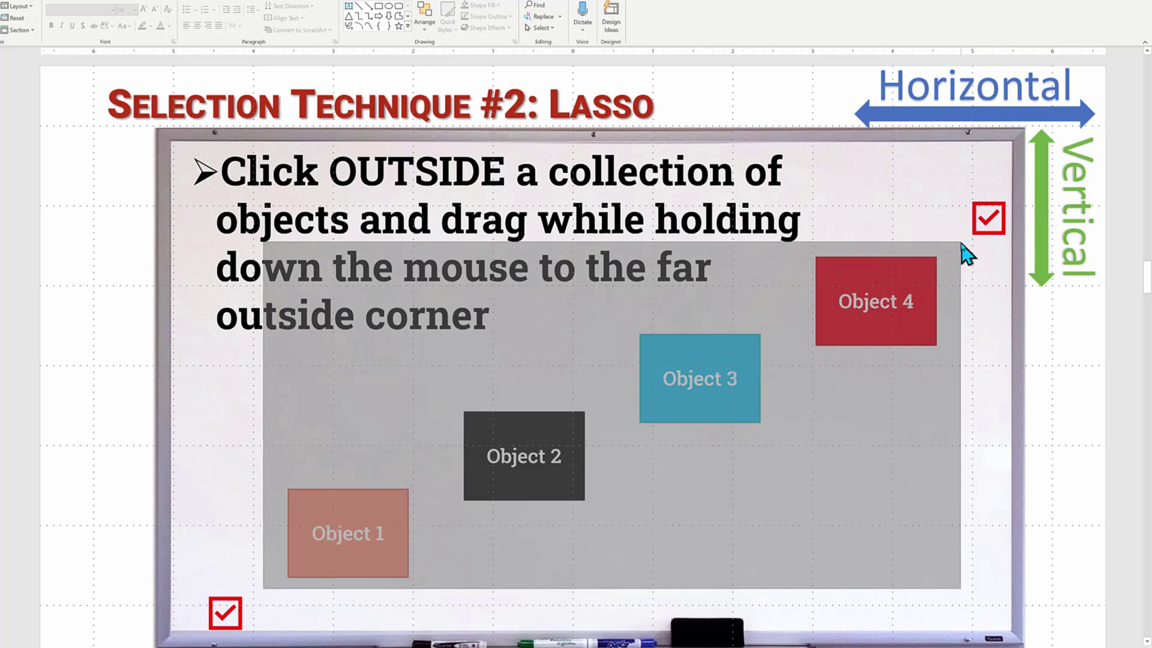
{"action": "left_click_drag", "start_coordinate": [961, 245], "coordinate": [961, 245]}
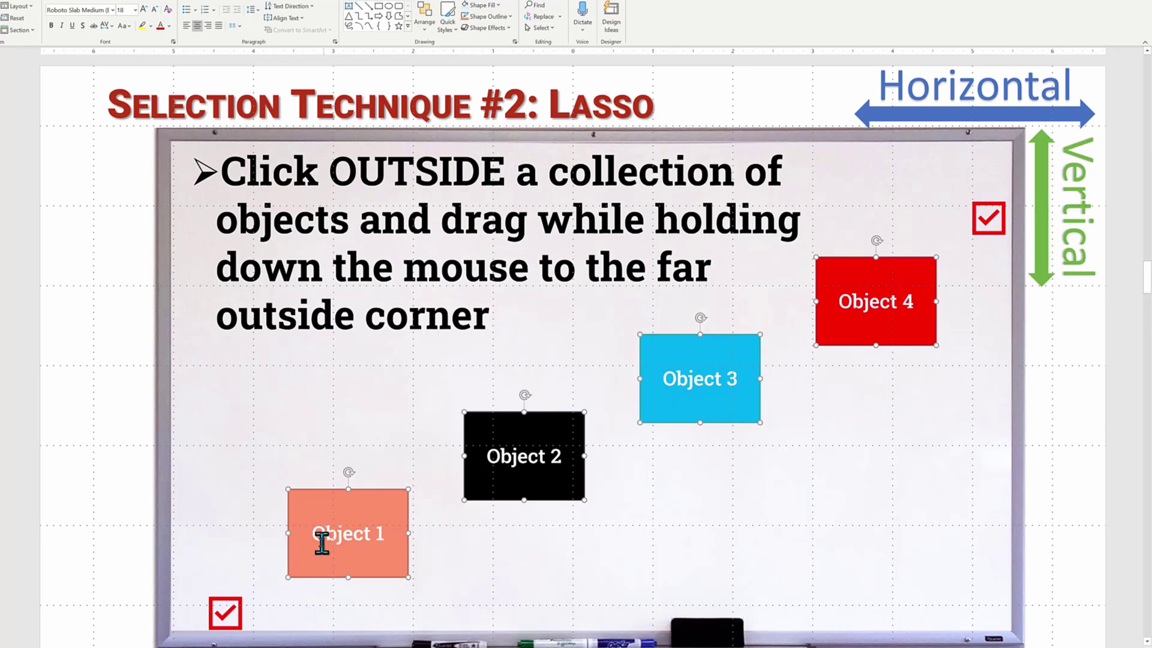
{"action": "left_click", "coordinate": [306, 610]}
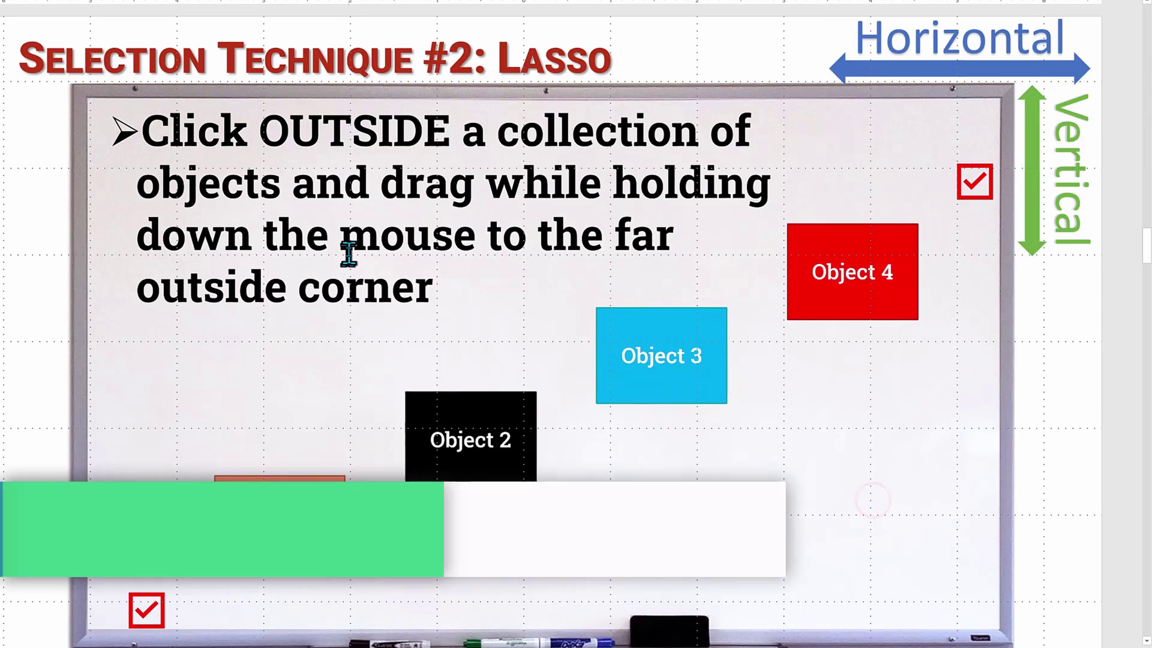
Select the bullet text box, then clear the selection of Objects 1, 2 and 3.
{"action": "left_click", "coordinate": [350, 253]}
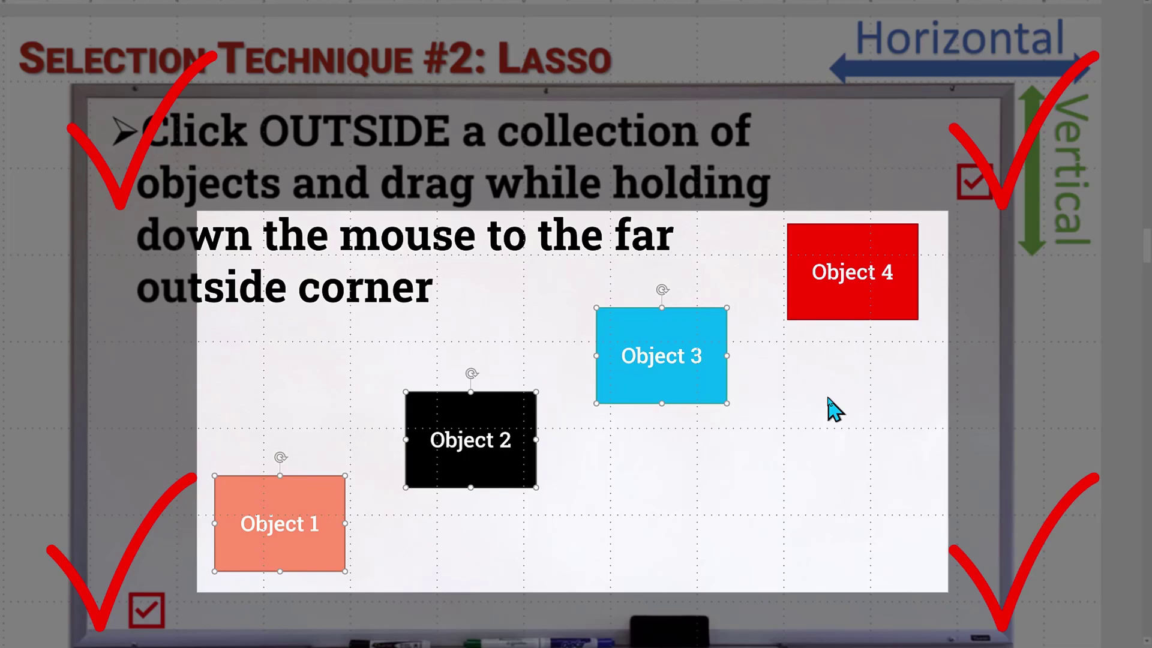
{"action": "left_click", "coordinate": [828, 403]}
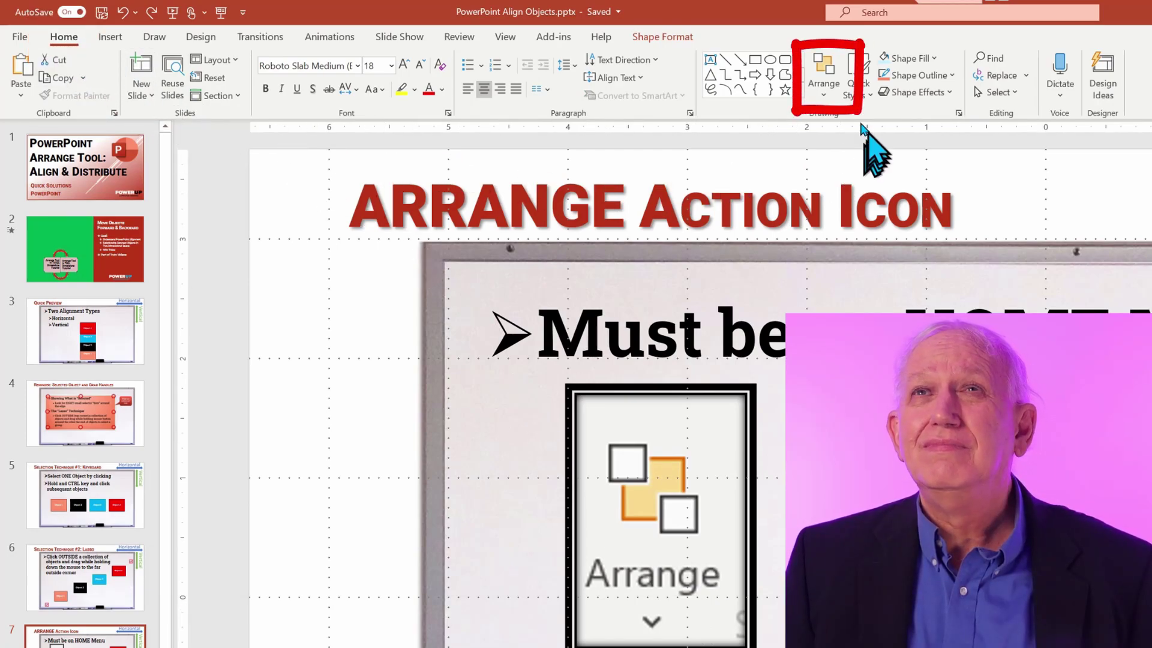
Show the Arrange options, browse the Insert, Design, Transitions and Animations ribbons, then return to Home.
{"action": "left_click", "coordinate": [825, 88]}
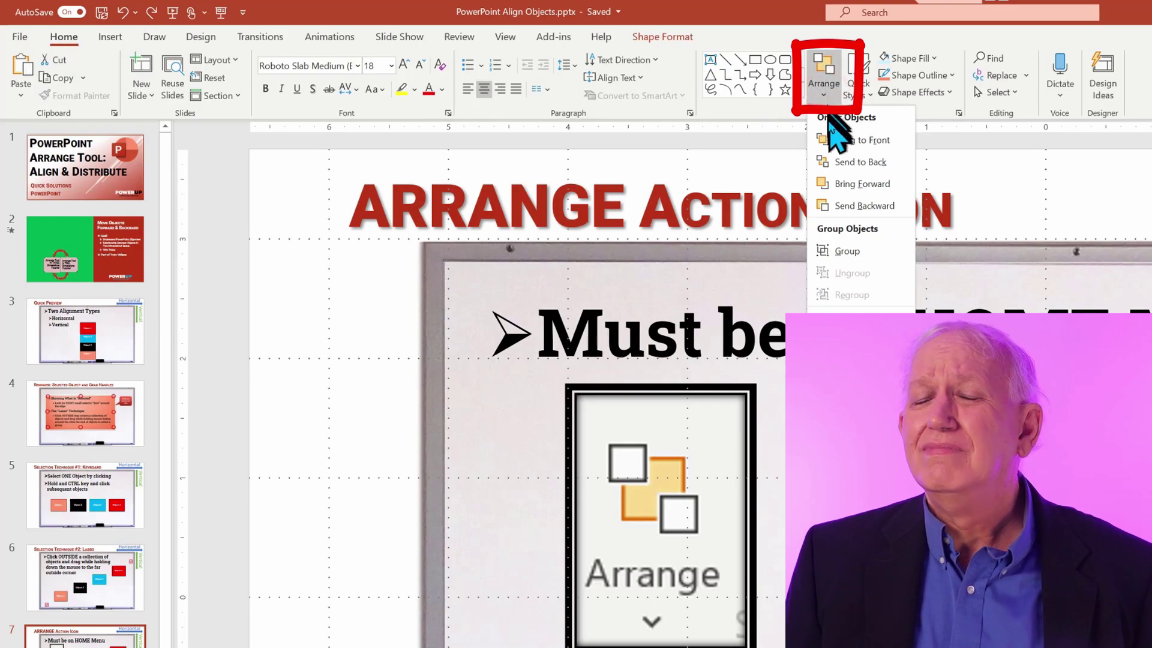
{"action": "left_click", "coordinate": [113, 39]}
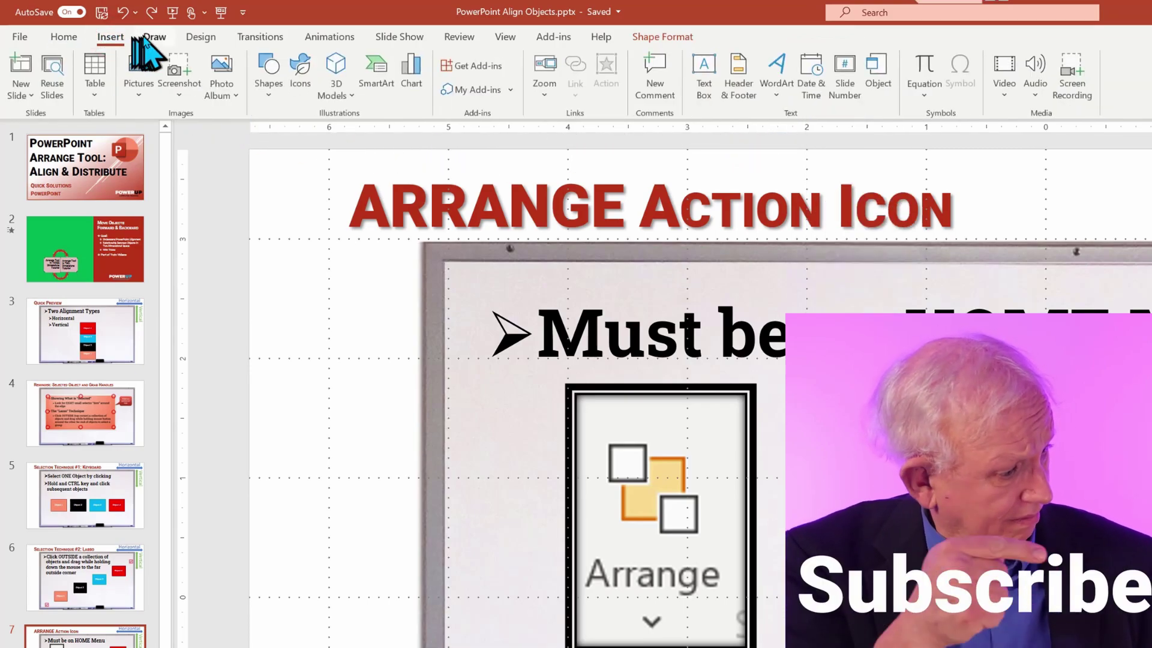
{"action": "left_click", "coordinate": [187, 36]}
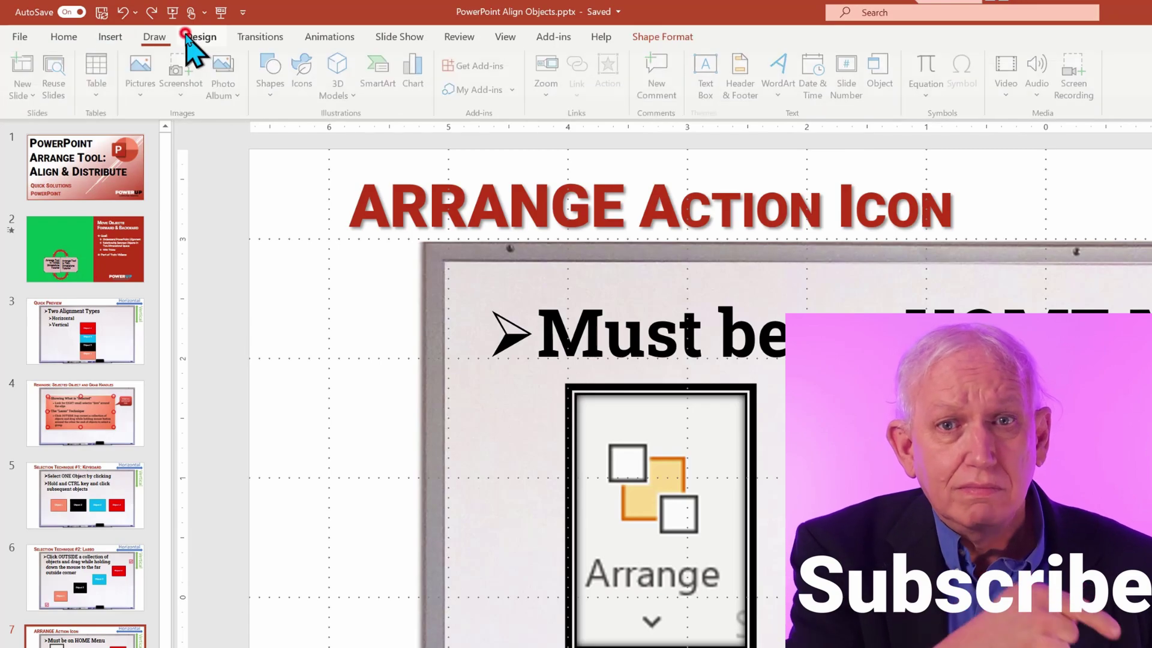
{"action": "left_click", "coordinate": [264, 37]}
{"action": "left_click", "coordinate": [329, 38]}
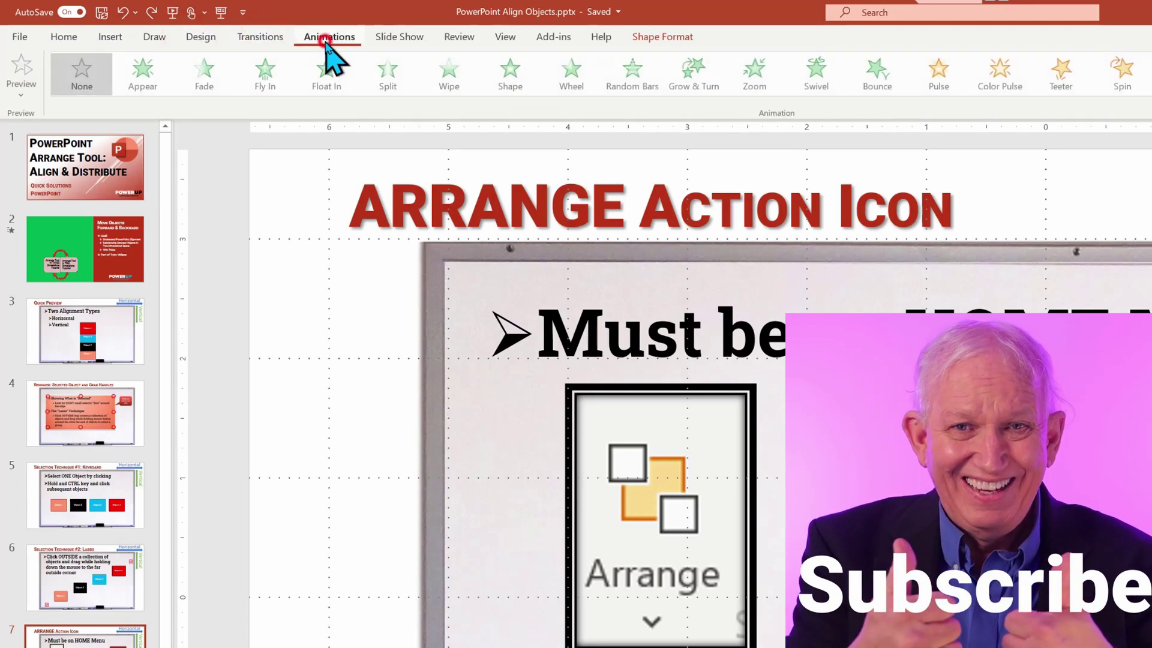
{"action": "left_click", "coordinate": [63, 36]}
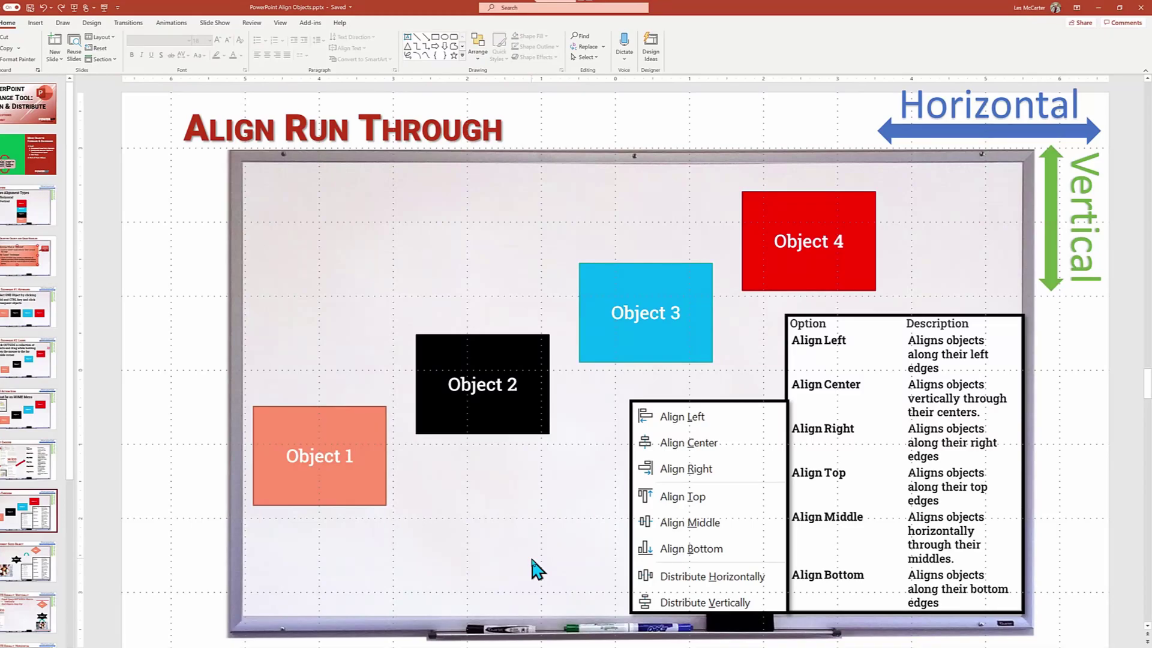
Select Objects 1–4, apply Align Left, then undo the alignment.
{"action": "left_click", "coordinate": [348, 461]}
{"action": "left_click", "coordinate": [470, 397], "text": "shift"}
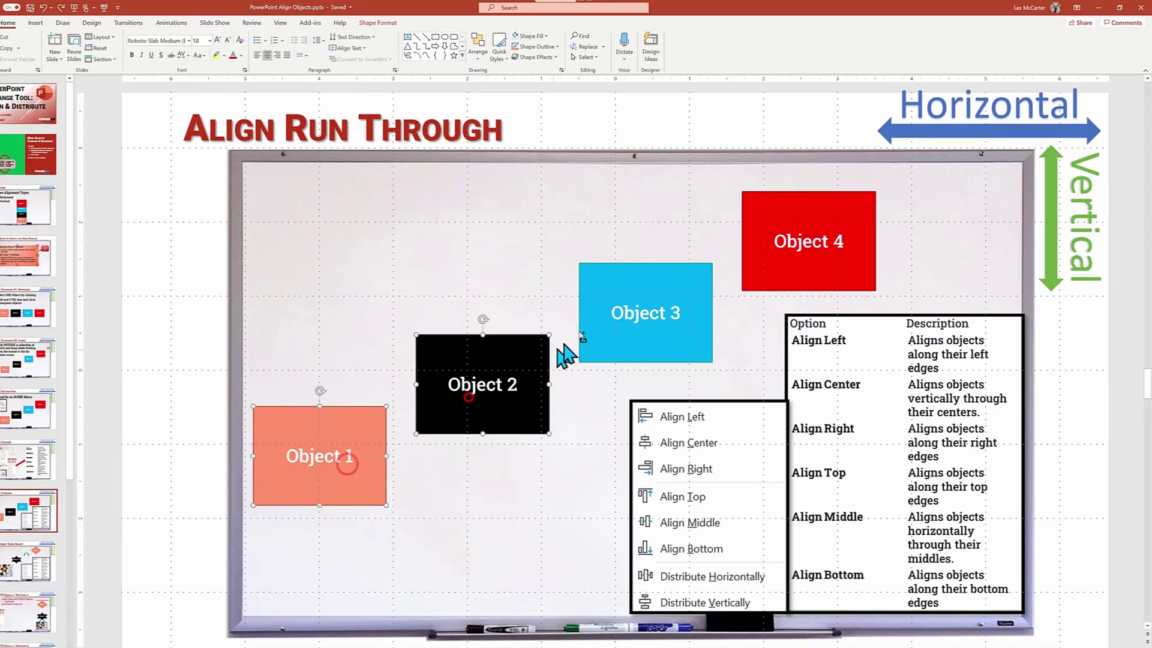
{"action": "left_click", "coordinate": [606, 315], "text": "shift"}
{"action": "left_click", "coordinate": [793, 267], "text": "shift"}
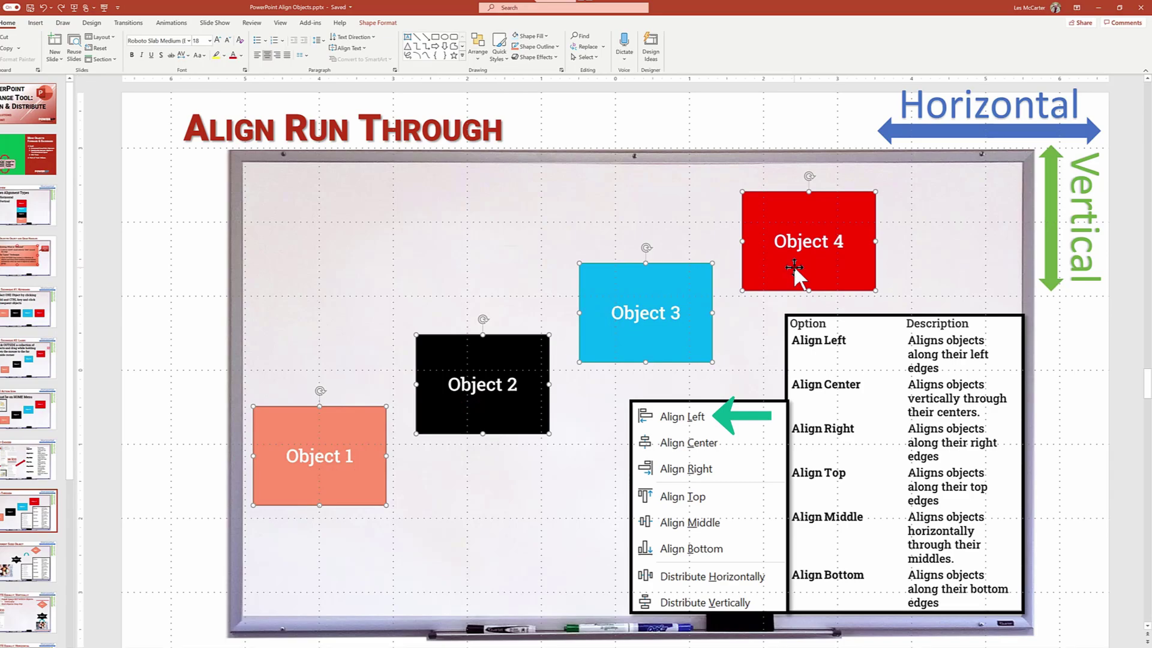
{"action": "left_click", "coordinate": [480, 61]}
{"action": "mouse_move", "coordinate": [494, 210]}
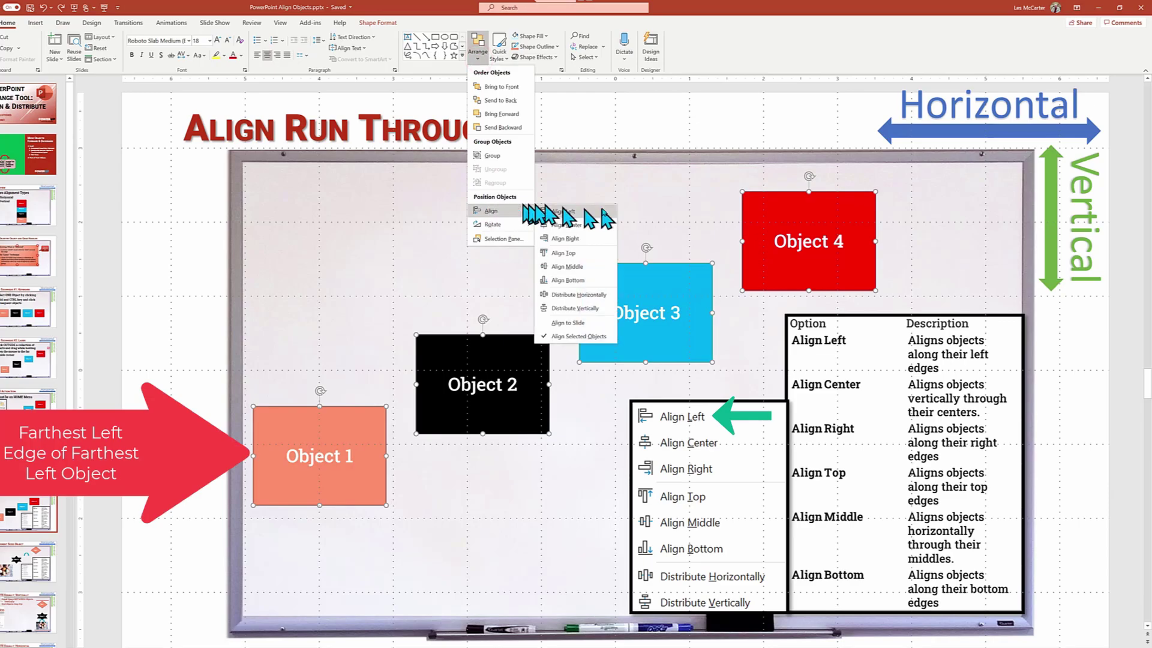
{"action": "left_click", "coordinate": [563, 210]}
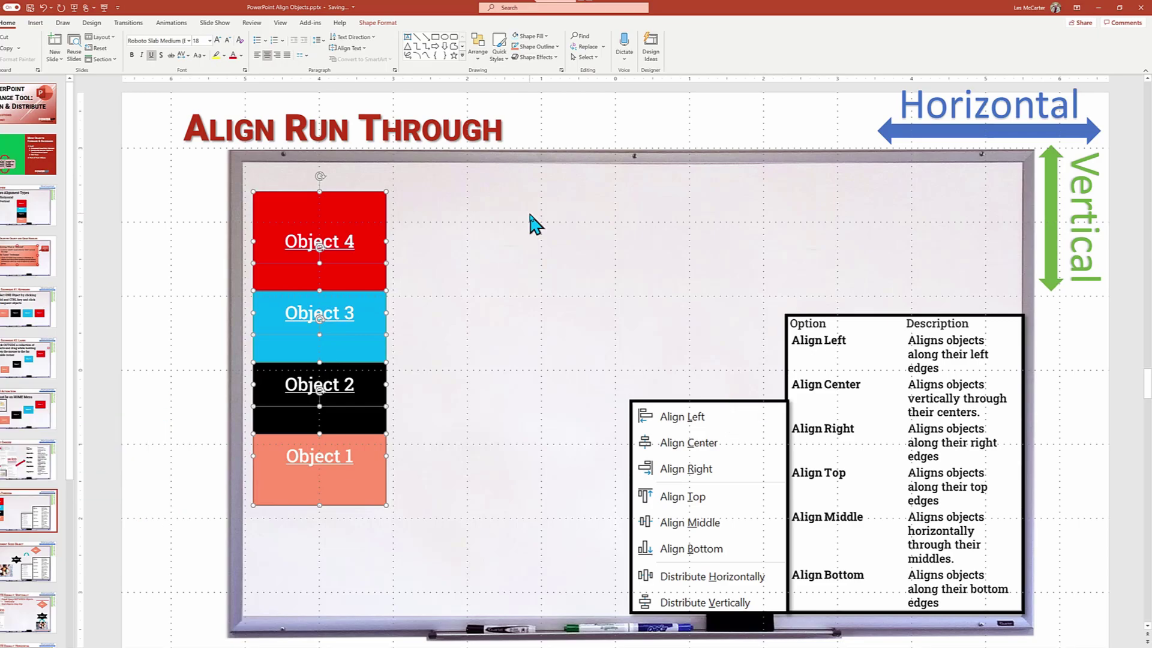
{"action": "key", "text": "ctrl+z"}
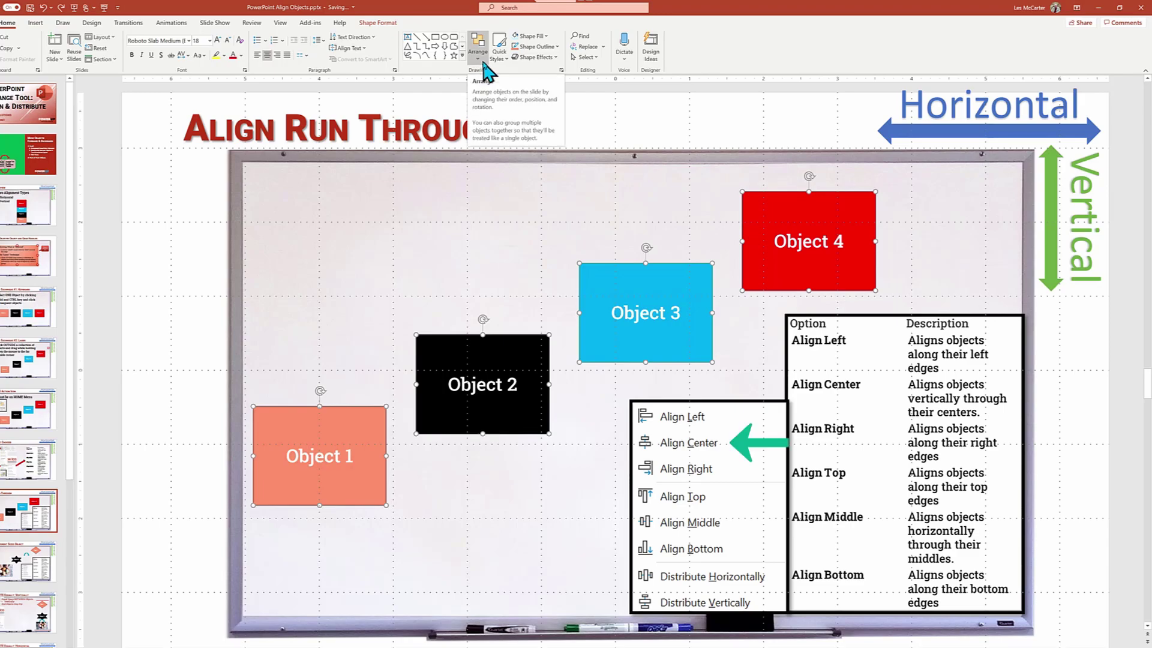
{"action": "left_click", "coordinate": [484, 63]}
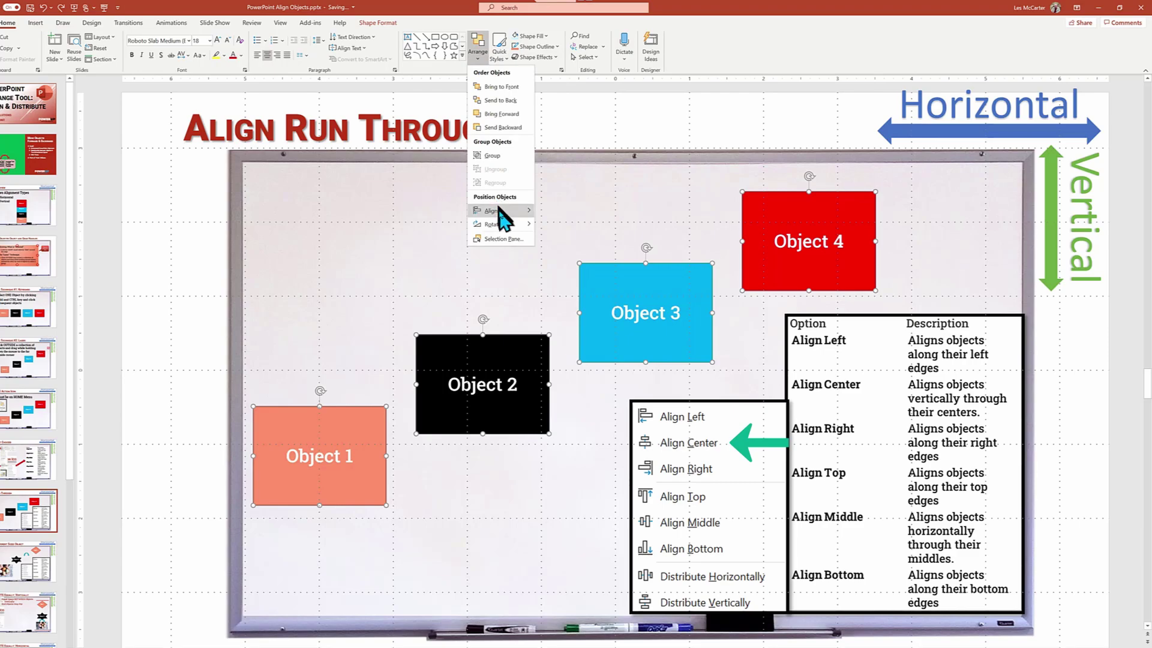
{"action": "mouse_move", "coordinate": [496, 211]}
{"action": "left_click", "coordinate": [575, 223]}
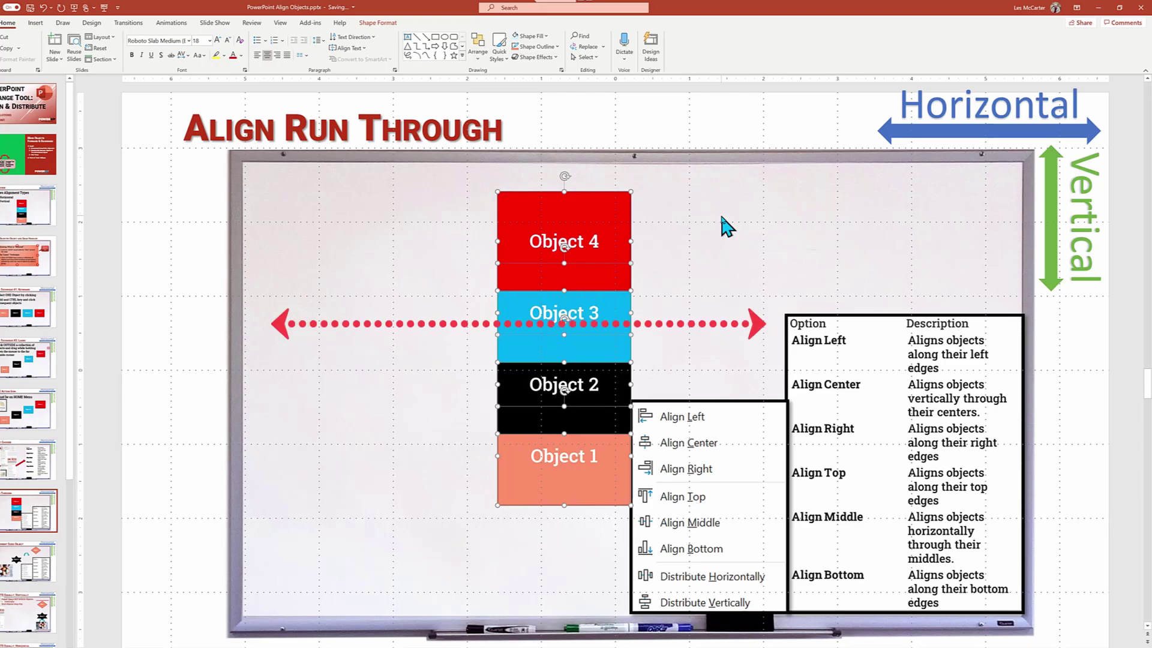
{"action": "key", "text": "ctrl+z"}
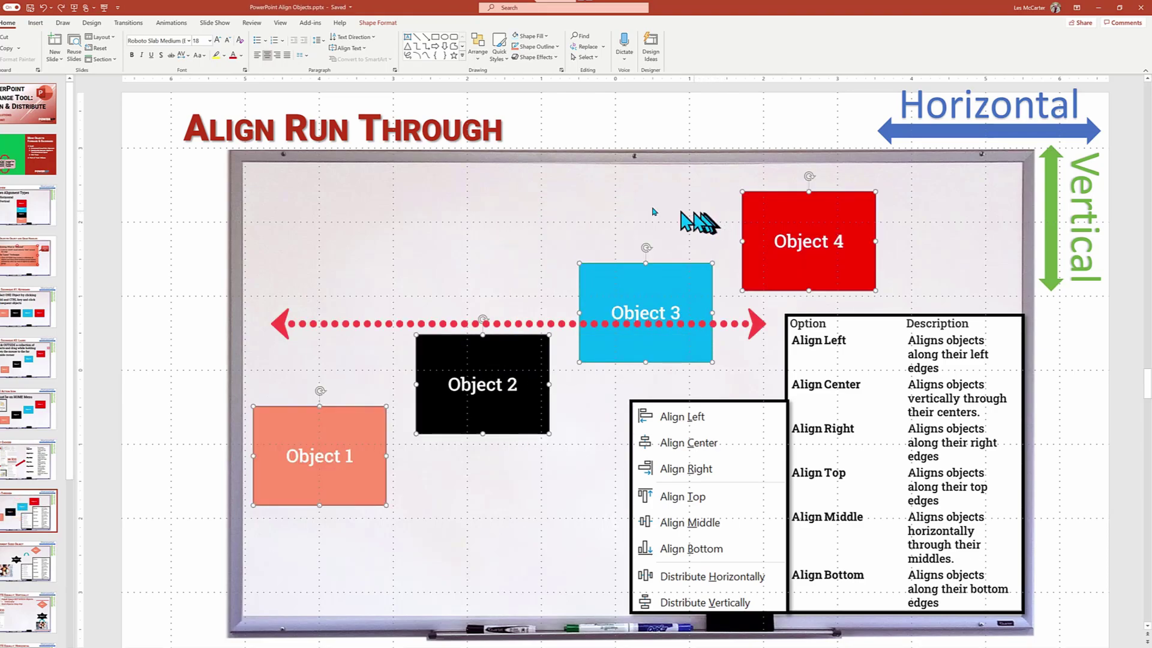
{"action": "left_click", "coordinate": [476, 61]}
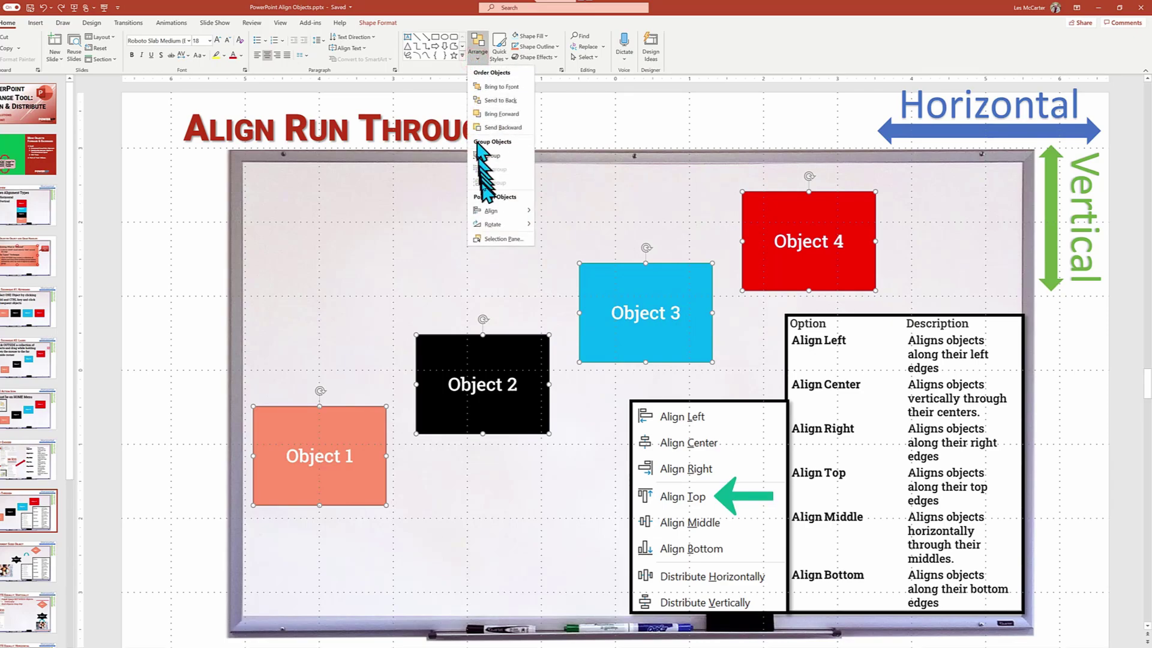
{"action": "left_click", "coordinate": [492, 213]}
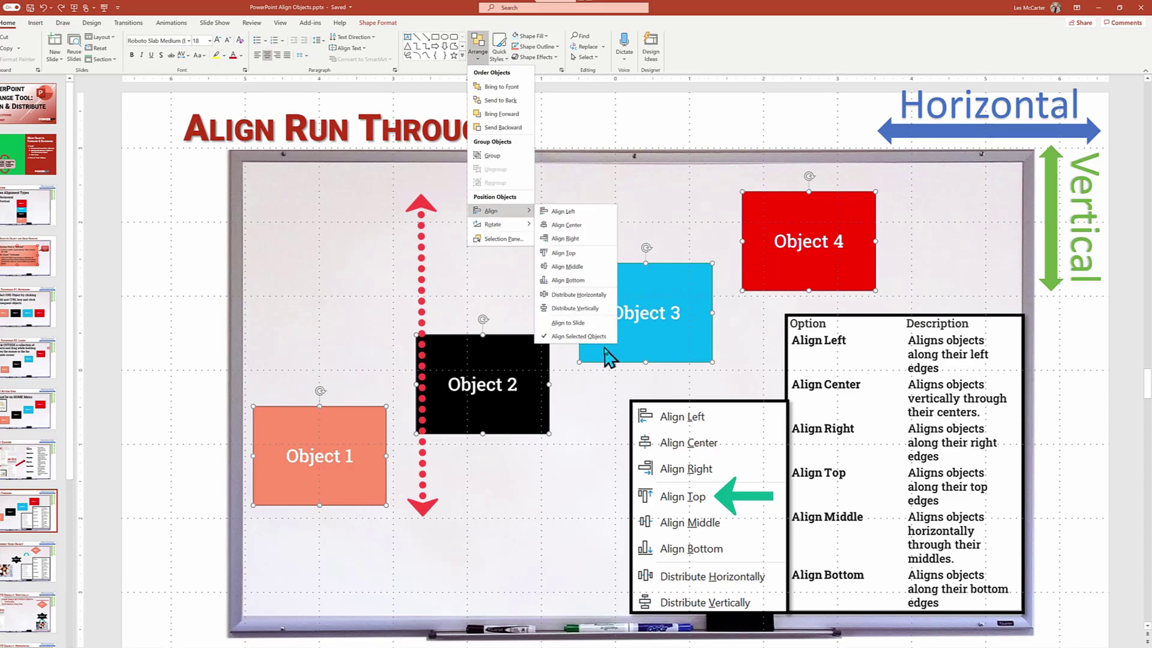
{"action": "left_click", "coordinate": [600, 260]}
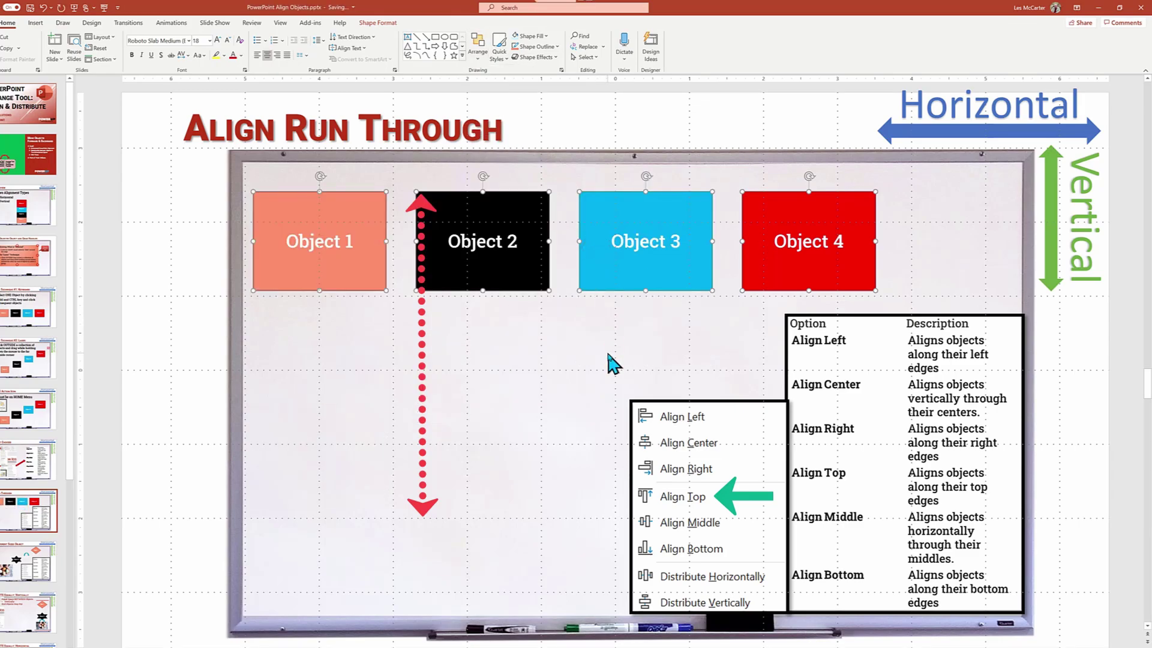
{"action": "key", "text": "ctrl+z"}
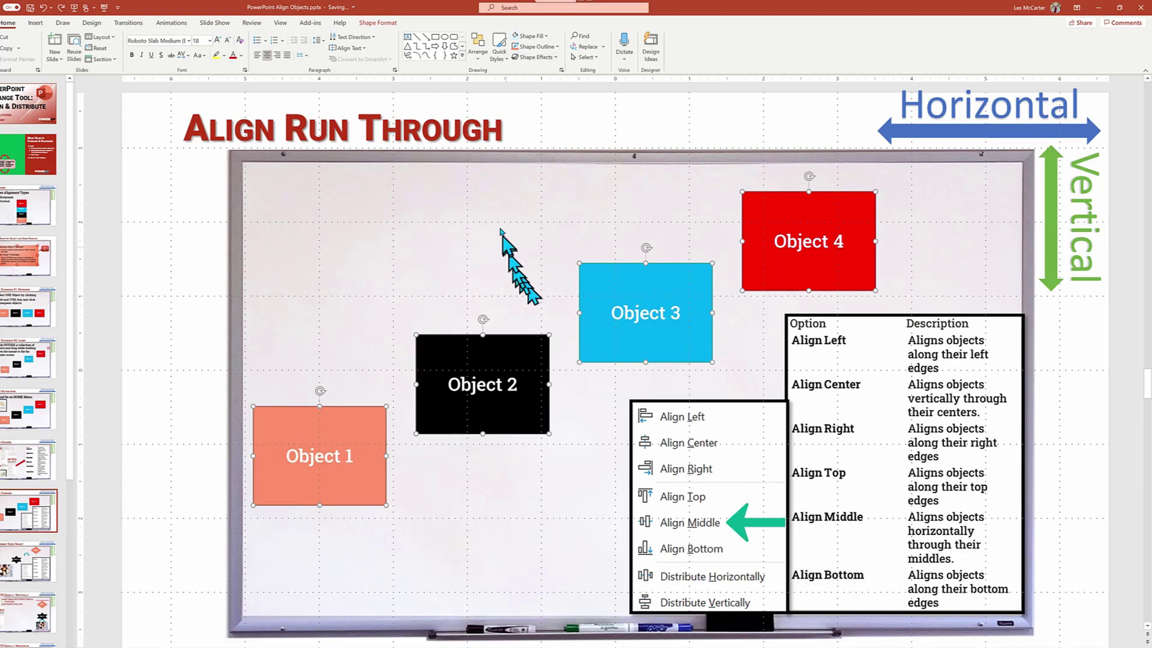
Apply Arrange > Align Middle to the four objects.
{"action": "left_click", "coordinate": [480, 55]}
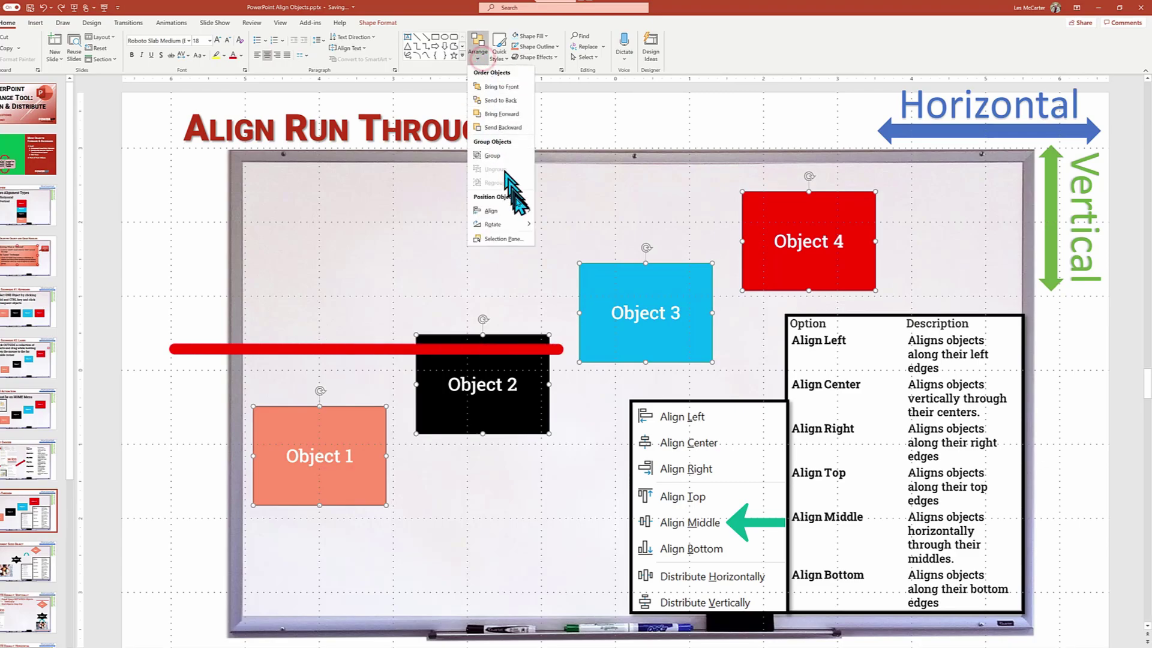
{"action": "mouse_move", "coordinate": [493, 210]}
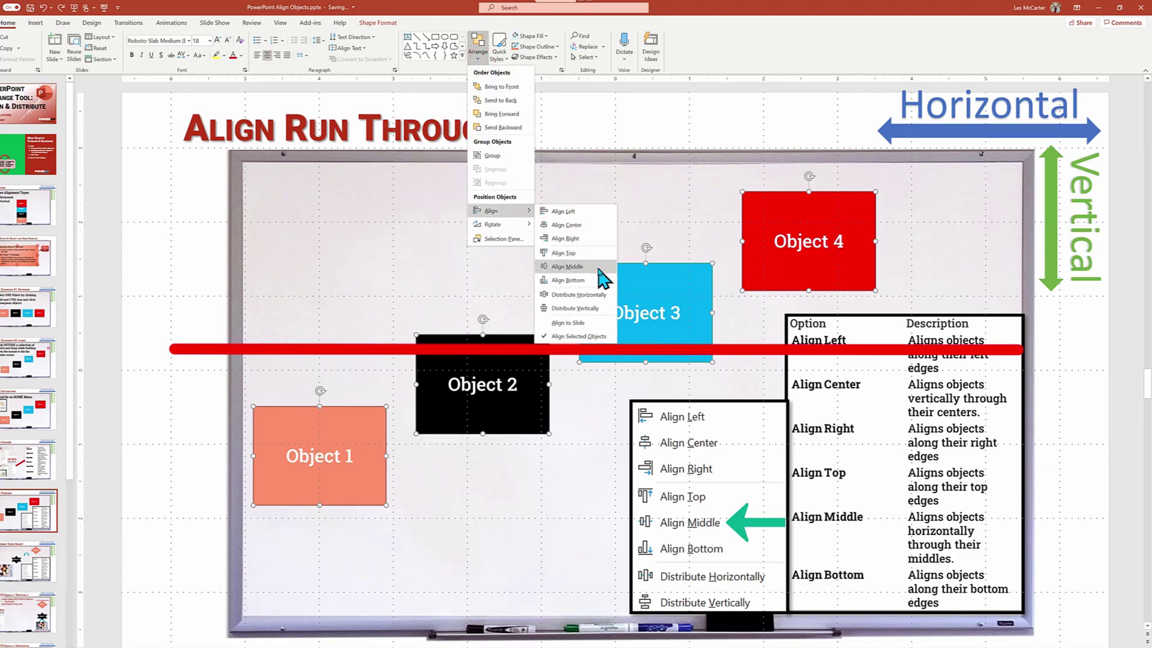
{"action": "left_click", "coordinate": [567, 267]}
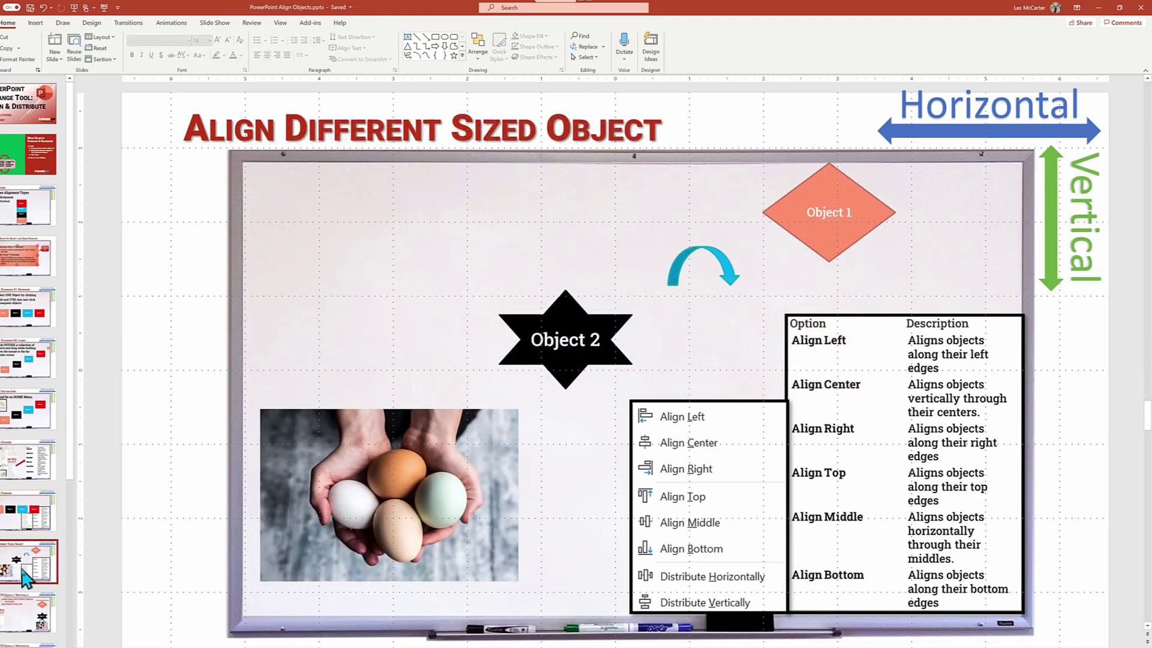
Select the egg photo, Object 2, curved arrow and Object 1 diamond, then apply Align Left.
{"action": "left_click", "coordinate": [463, 490]}
{"action": "left_click", "coordinate": [567, 340], "text": "shift"}
{"action": "left_click", "coordinate": [674, 270], "text": "shift"}
{"action": "left_click", "coordinate": [819, 216], "text": "shift"}
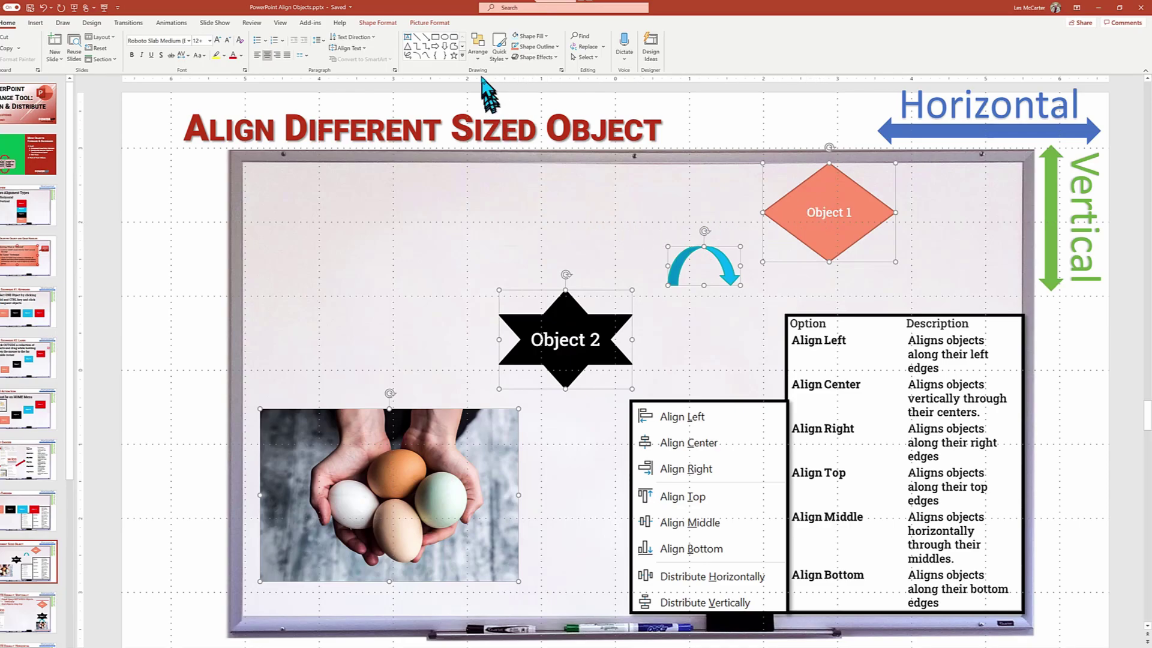
{"action": "left_click", "coordinate": [478, 46]}
{"action": "mouse_move", "coordinate": [216, 425]}
{"action": "left_click", "coordinate": [575, 211]}
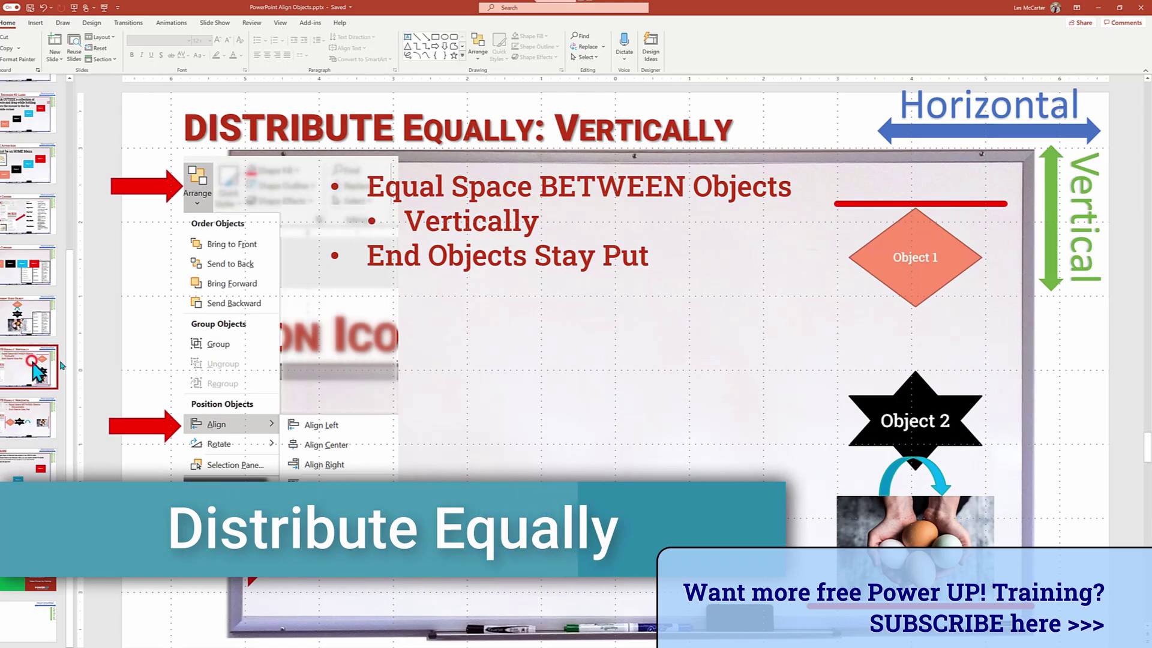
Reselect Objects 1 and 2, apply Distribute Vertically, then go to the Horizontal distribution slide.
{"action": "left_click", "coordinate": [642, 354]}
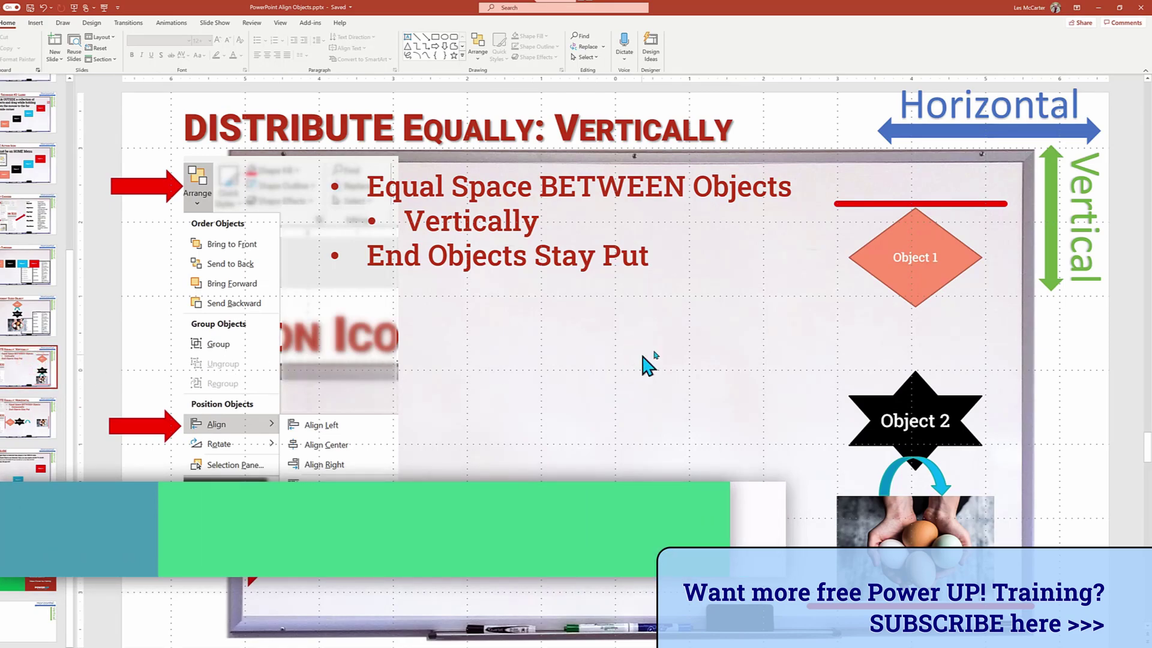
{"action": "left_click", "coordinate": [908, 277]}
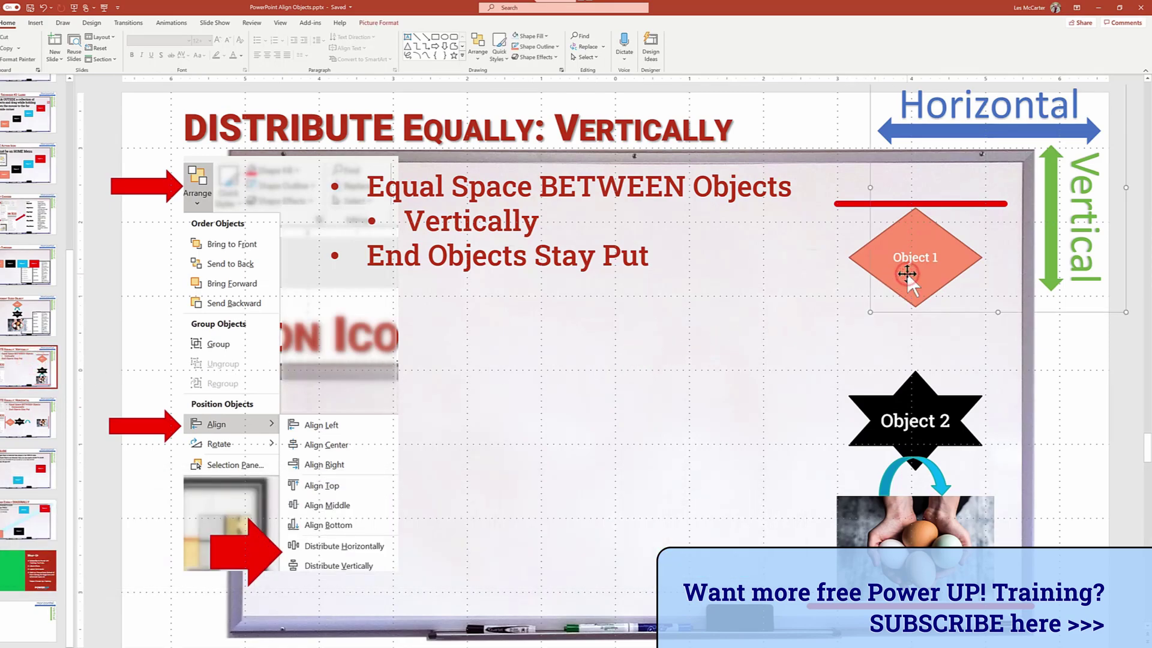
{"action": "left_click", "coordinate": [907, 414], "text": "shift"}
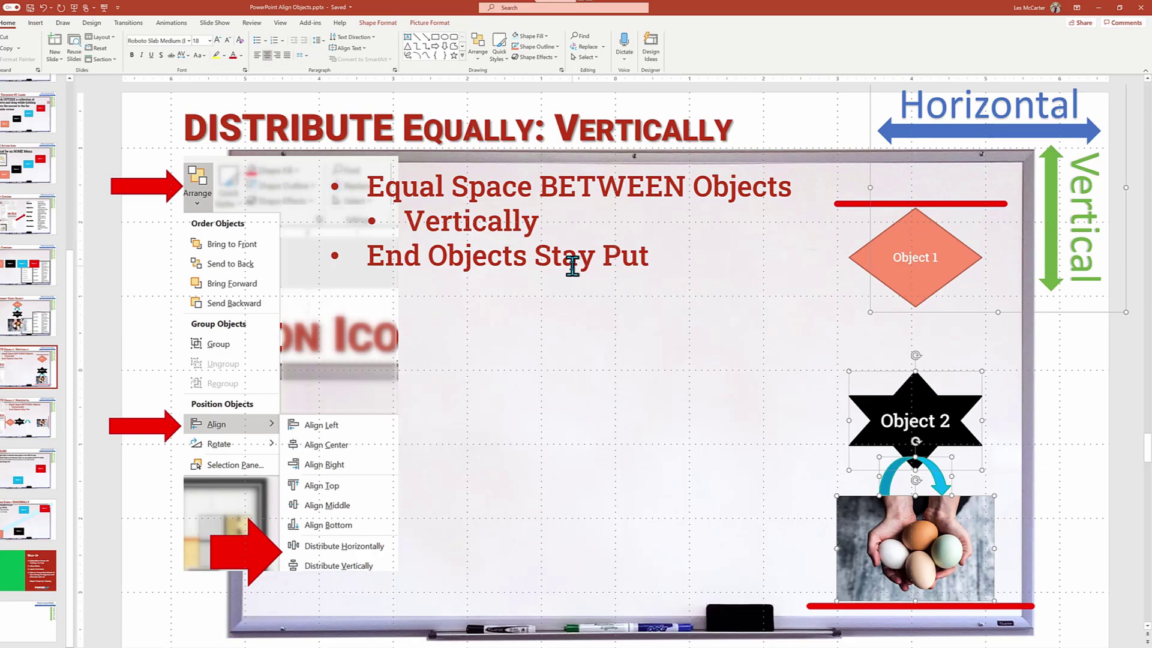
{"action": "left_click", "coordinate": [484, 56]}
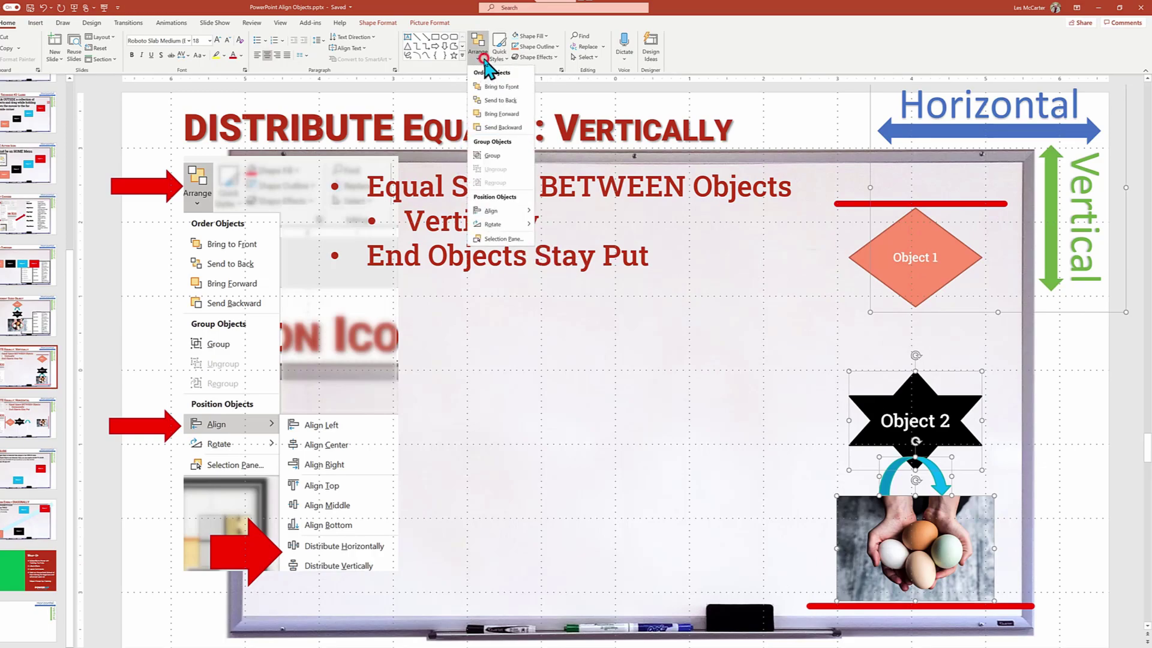
{"action": "mouse_move", "coordinate": [492, 210]}
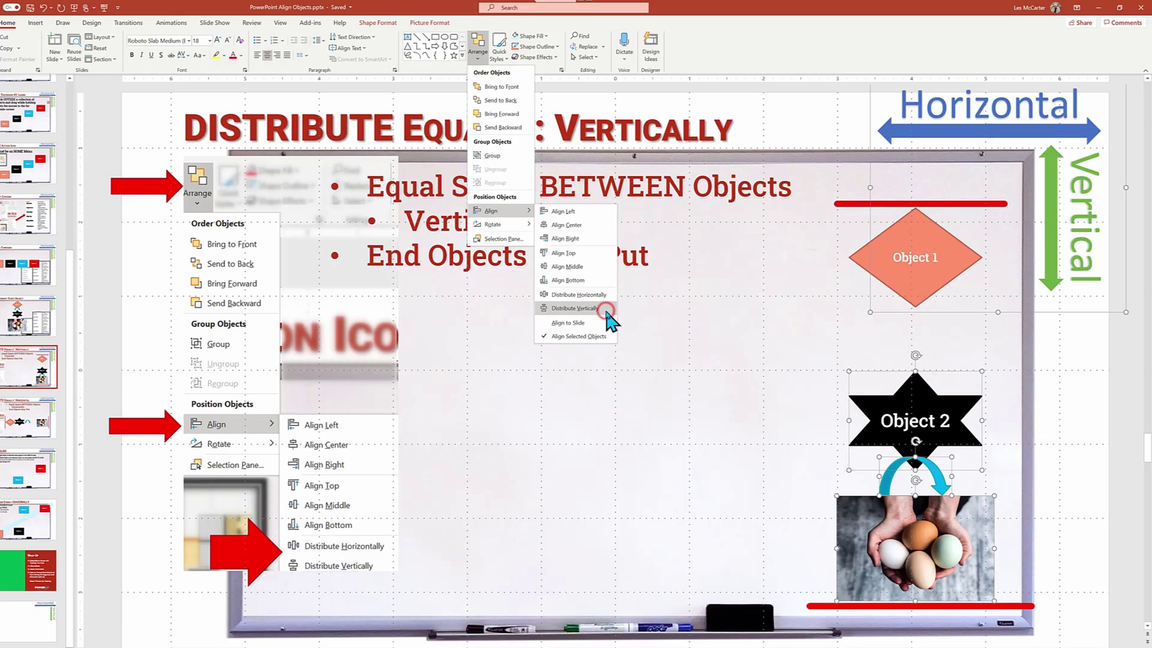
{"action": "left_click", "coordinate": [577, 308]}
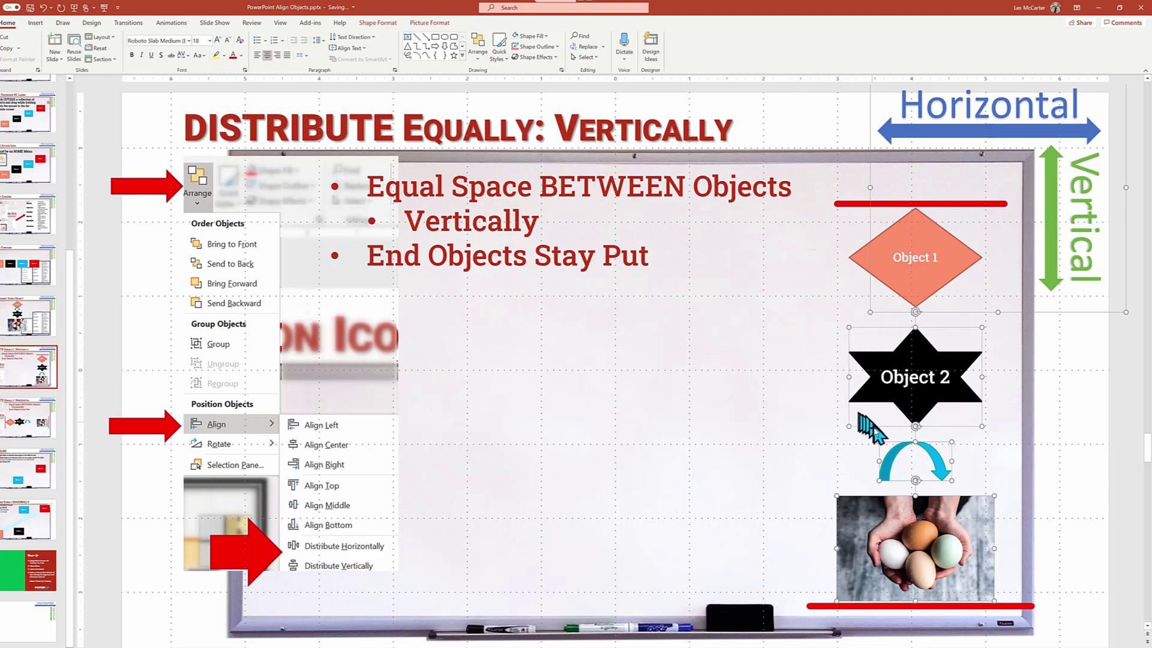
{"action": "left_click", "coordinate": [38, 419]}
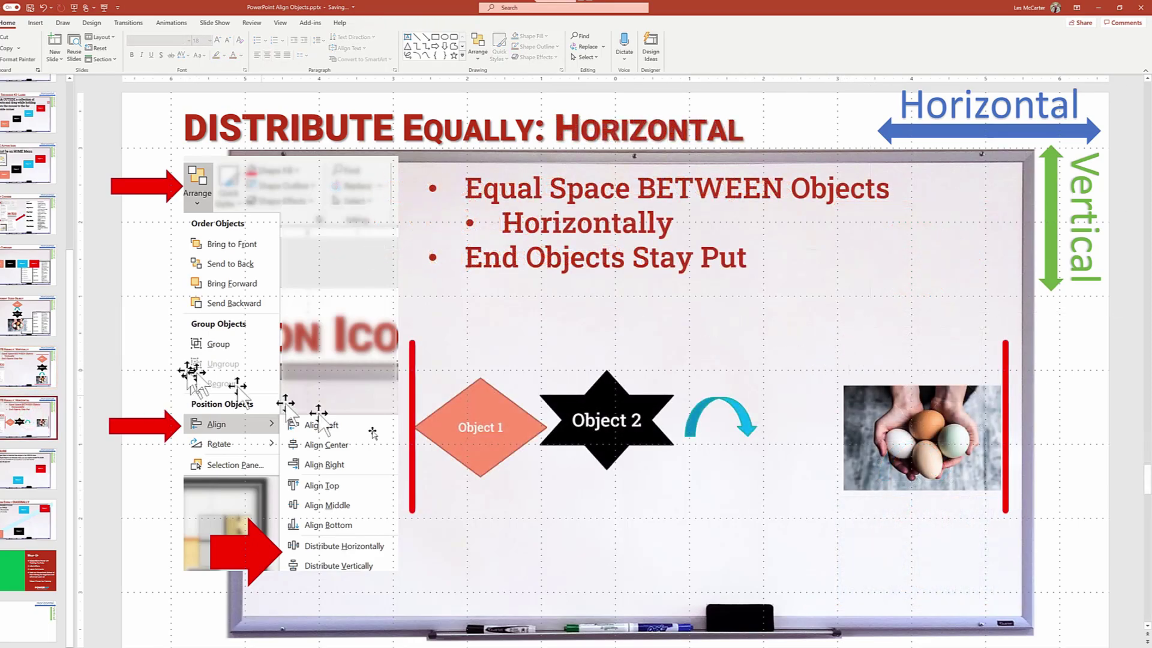
Apply Distribute Horizontally to Object 1, Object 2, curved arrow and egg photo, then open Align to SLIDE.
{"action": "left_click", "coordinate": [477, 454]}
{"action": "left_click", "coordinate": [585, 455], "text": "shift"}
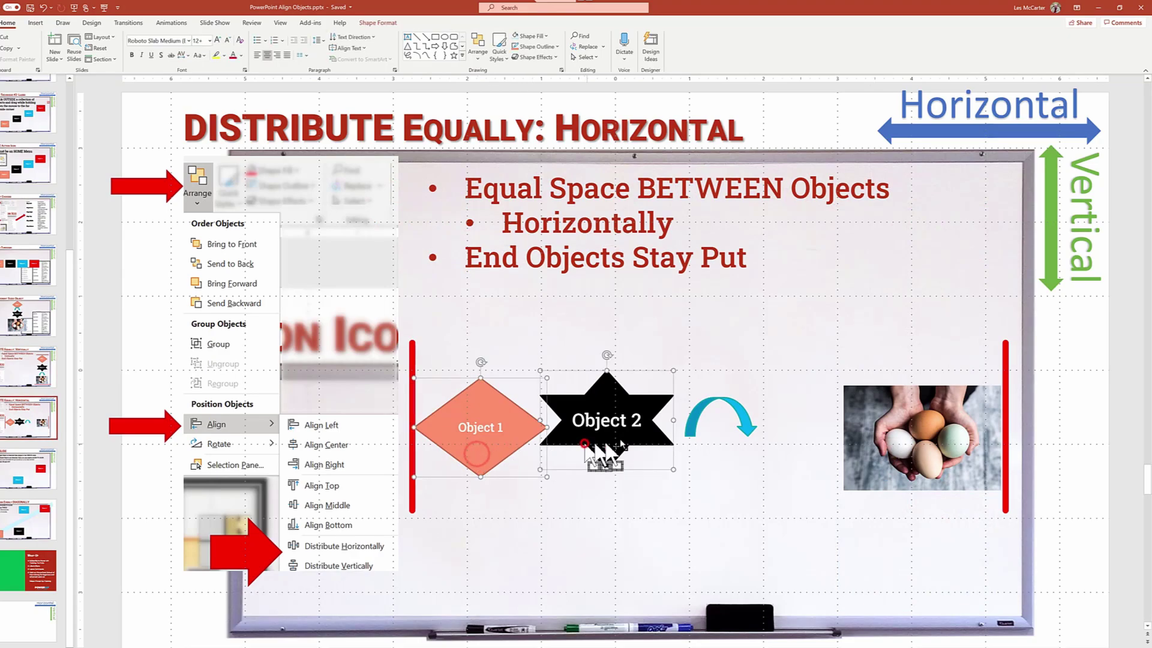
{"action": "left_click", "coordinate": [728, 403], "text": "shift"}
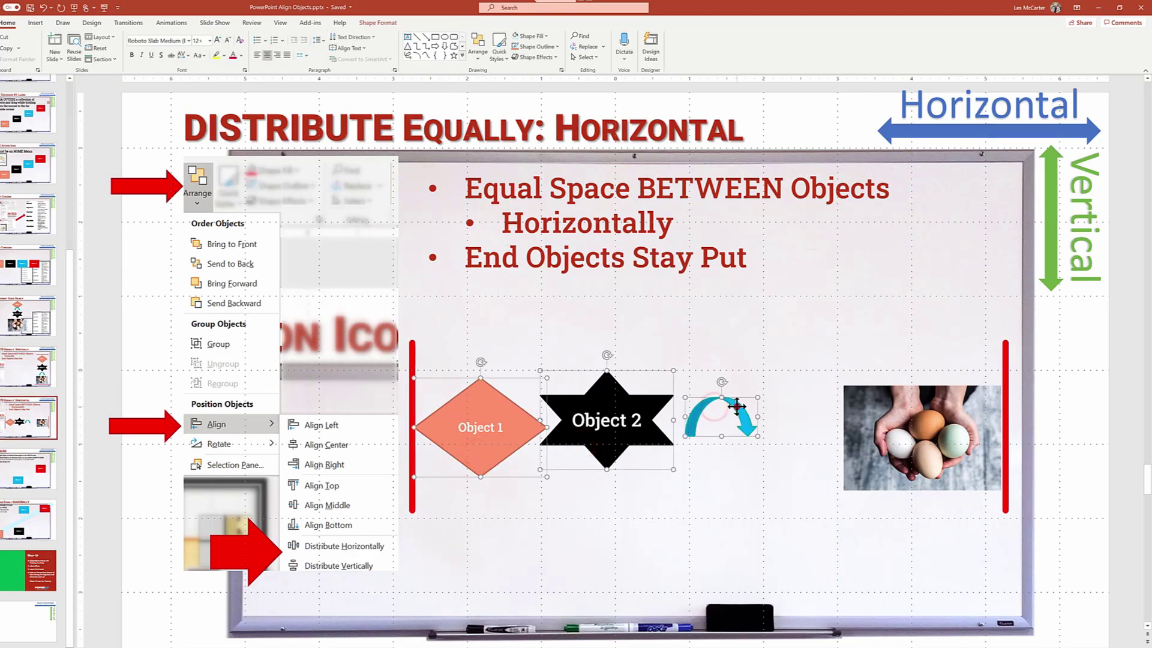
{"action": "left_click", "coordinate": [891, 441], "text": "shift"}
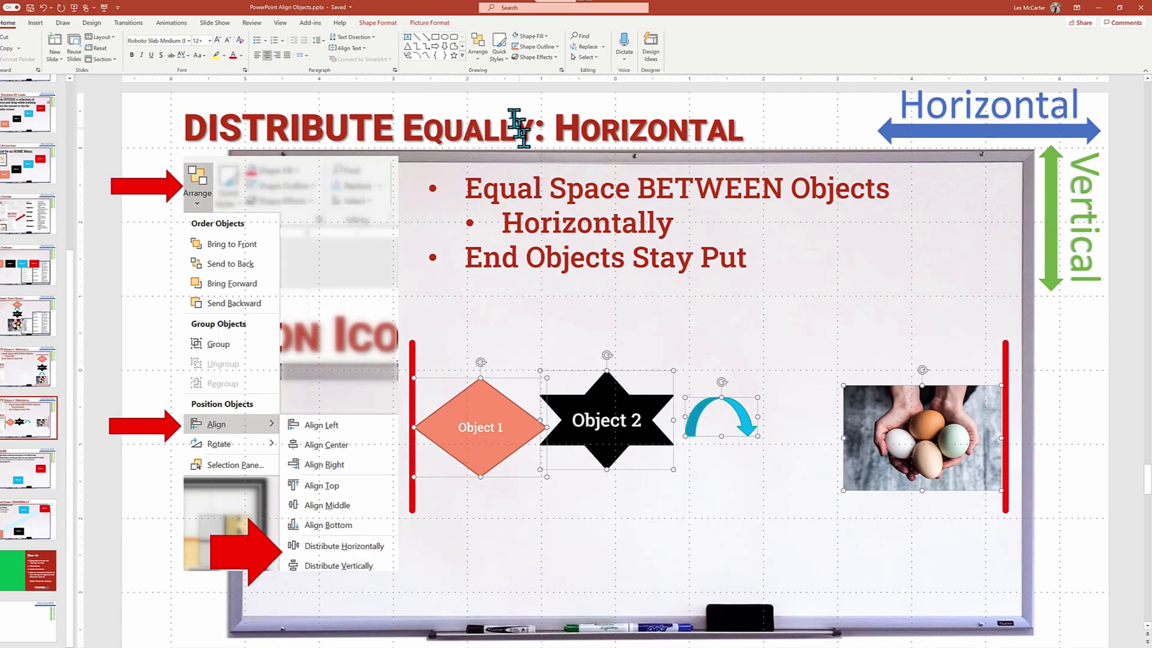
{"action": "left_click", "coordinate": [477, 59]}
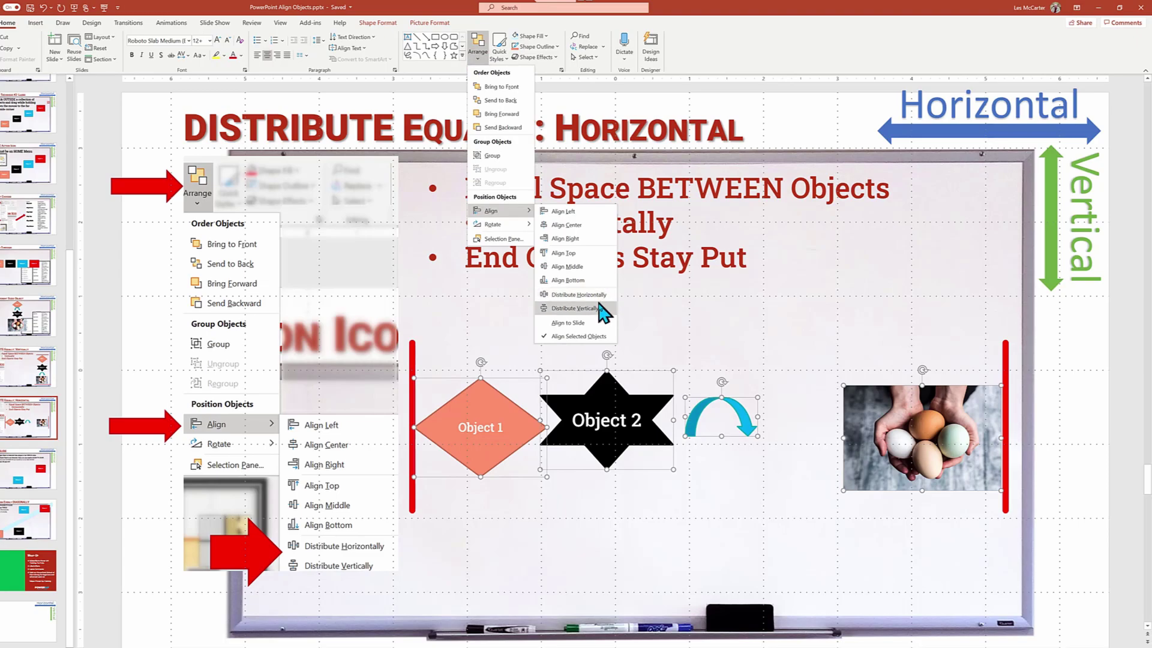
{"action": "left_click", "coordinate": [599, 303]}
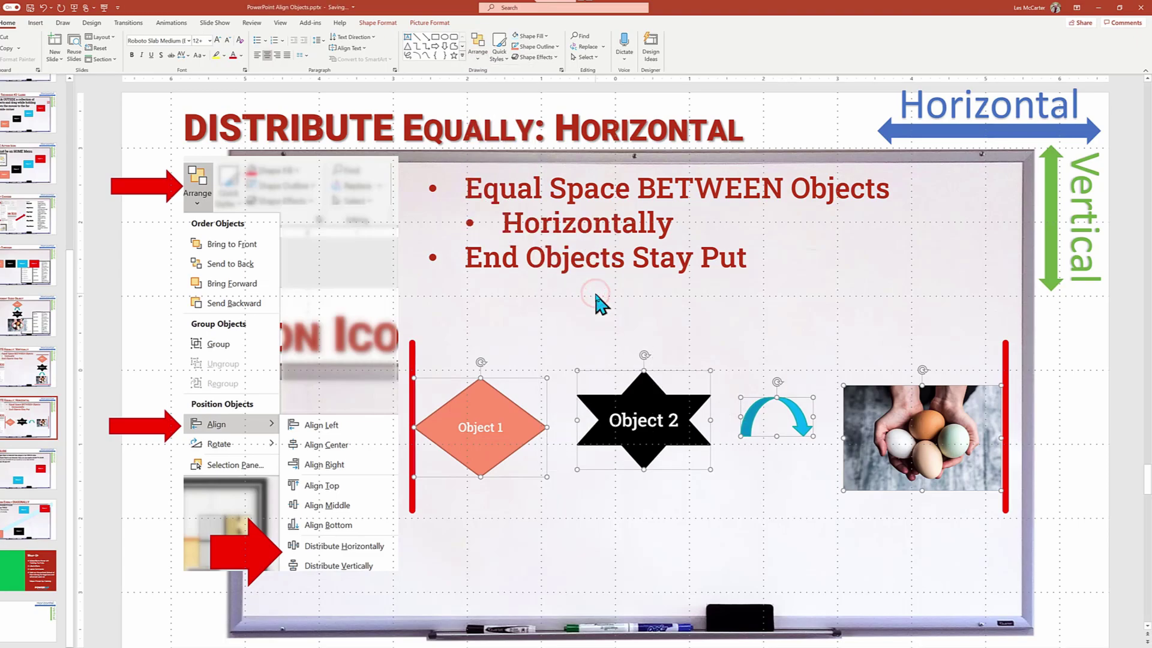
{"action": "left_click", "coordinate": [20, 478]}
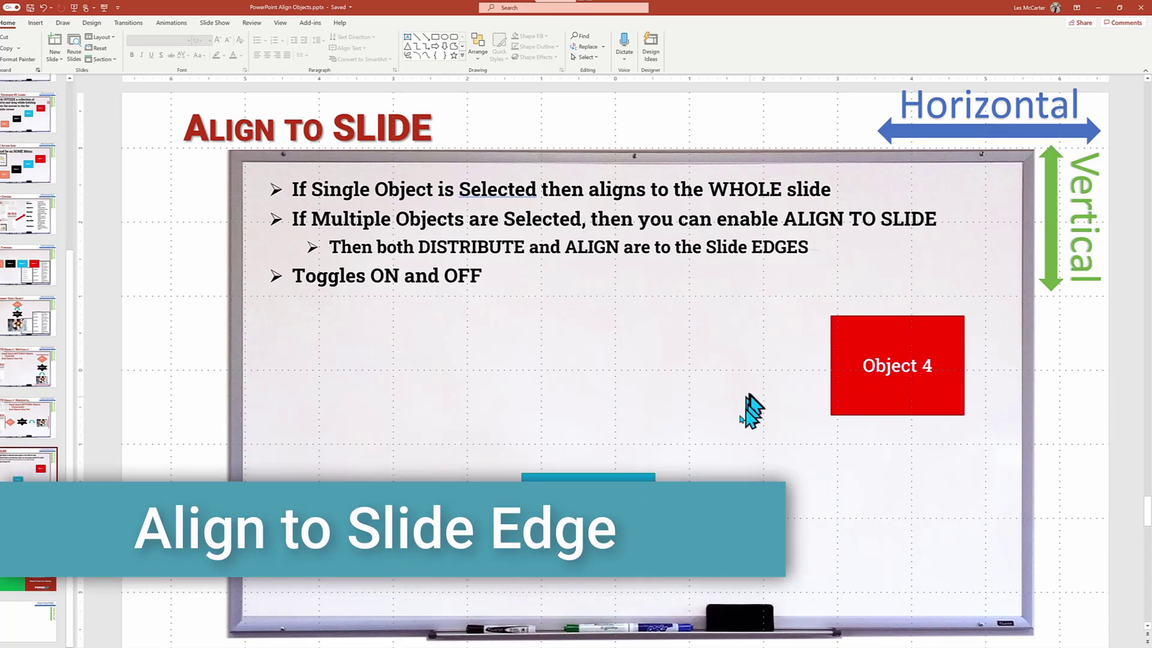
Select Objects 4 and 3 together and bring up their Align menu.
{"action": "left_click", "coordinate": [900, 366]}
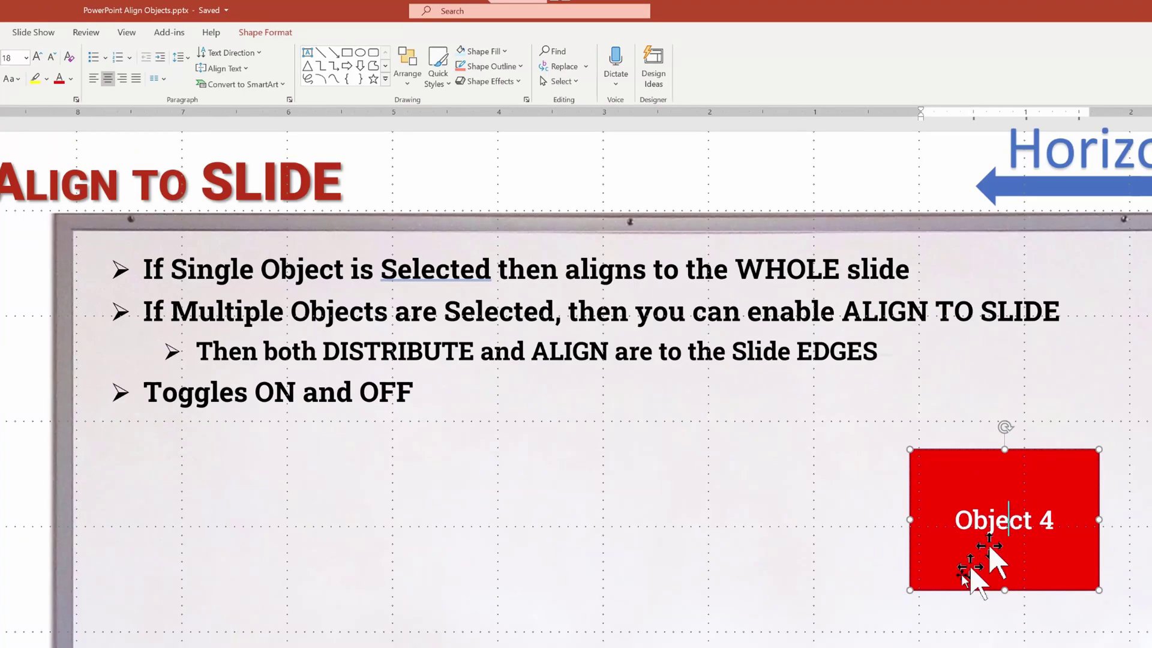
{"action": "left_click", "coordinate": [412, 81]}
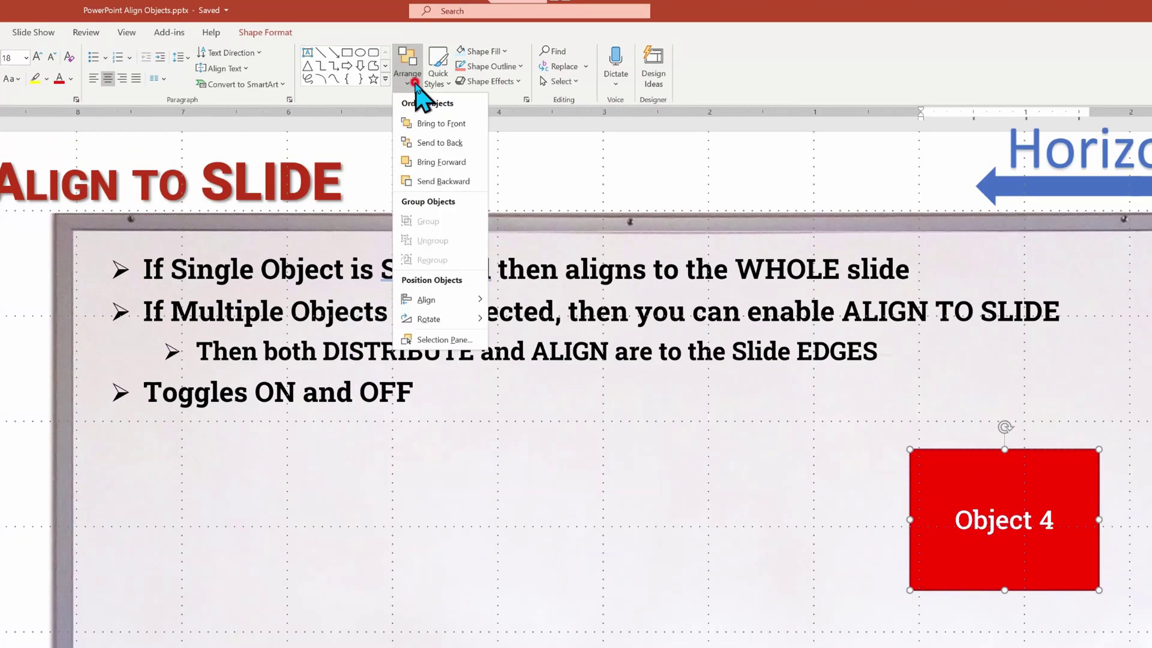
{"action": "mouse_move", "coordinate": [478, 279]}
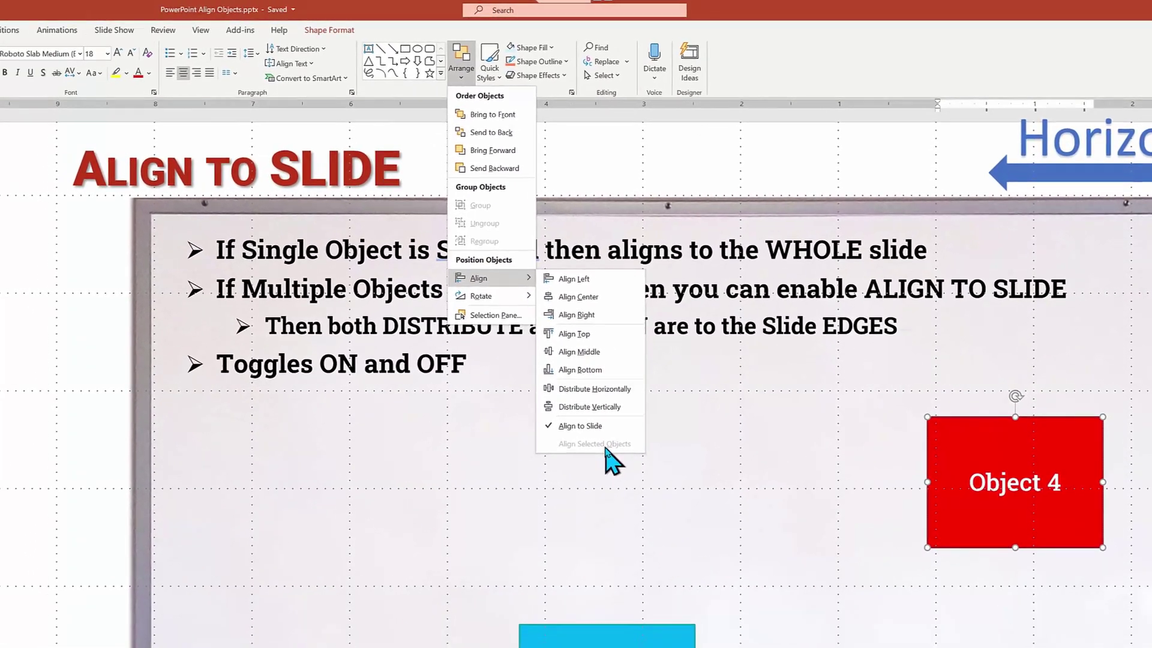
{"action": "left_click", "coordinate": [637, 509]}
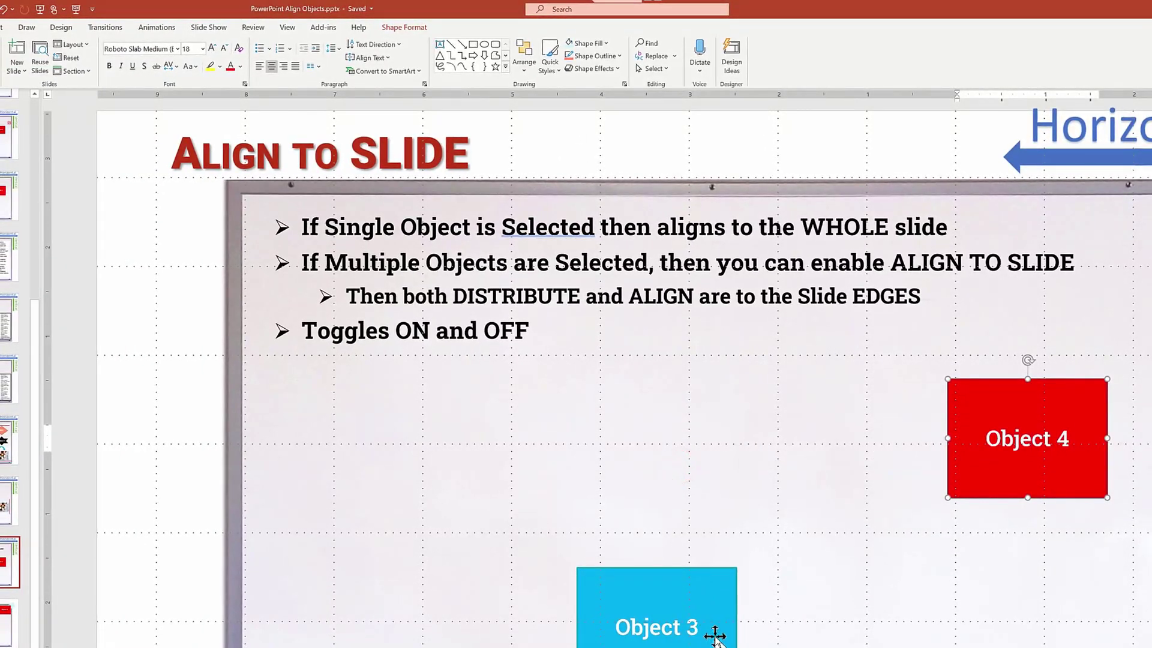
{"action": "left_click", "coordinate": [720, 635]}
{"action": "left_click", "coordinate": [963, 455], "text": "shift"}
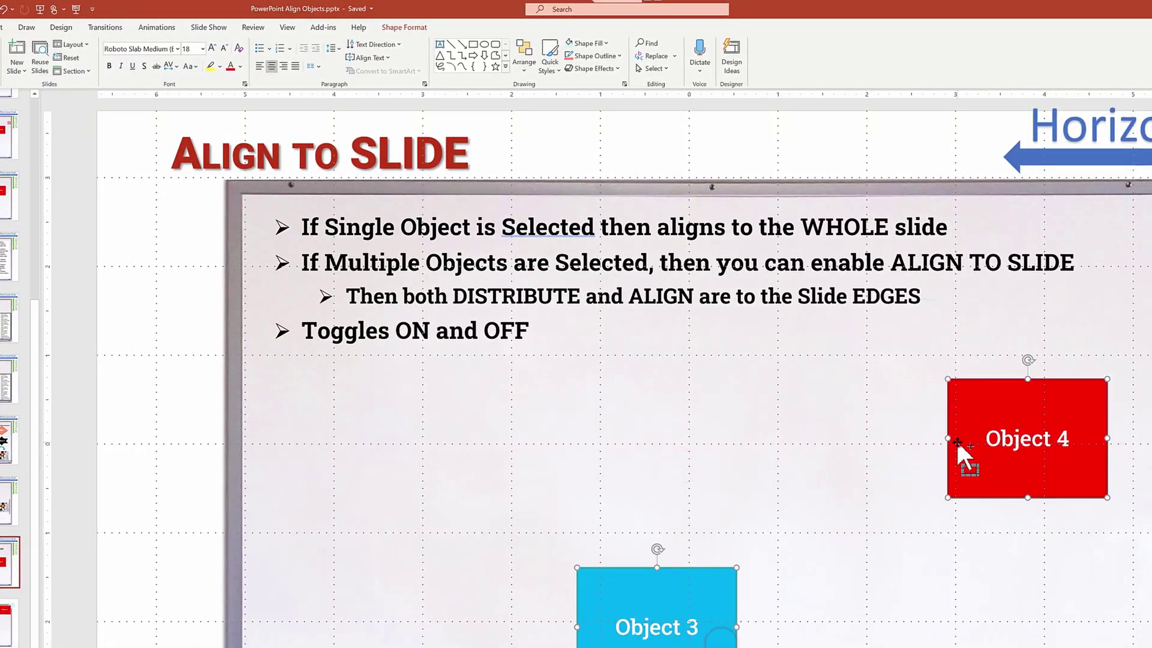
{"action": "left_click", "coordinate": [523, 72]}
{"action": "mouse_move", "coordinate": [541, 252]}
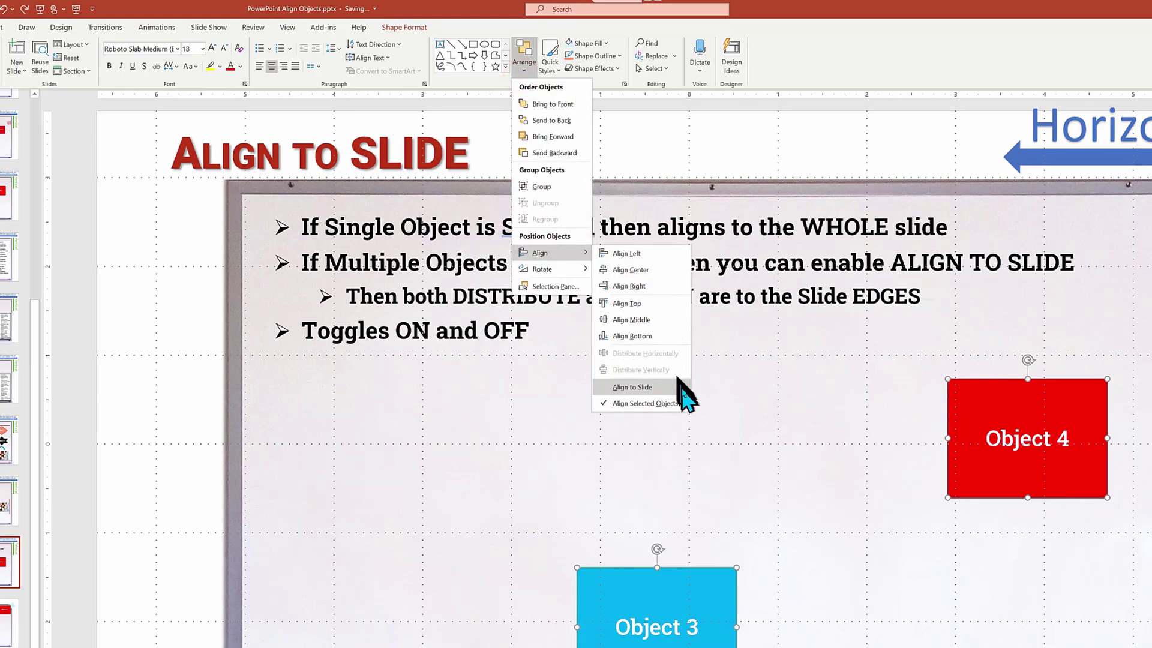
Turn on Align to Slide, then try Align Left and undo it.
{"action": "left_click", "coordinate": [662, 389]}
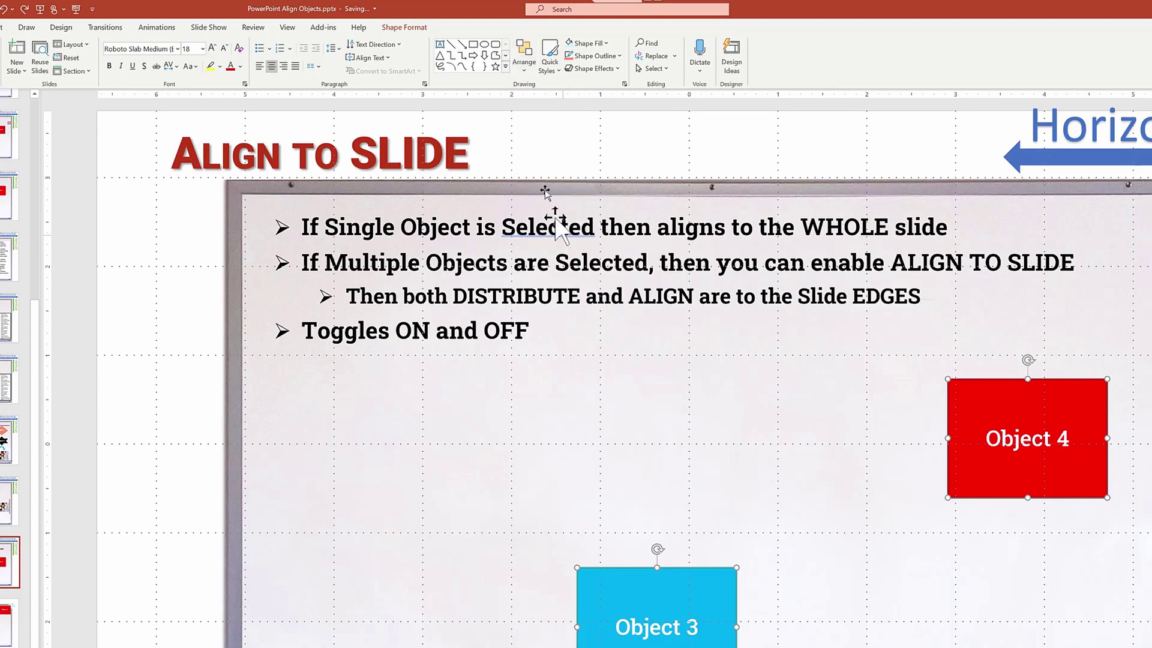
{"action": "left_click", "coordinate": [525, 72]}
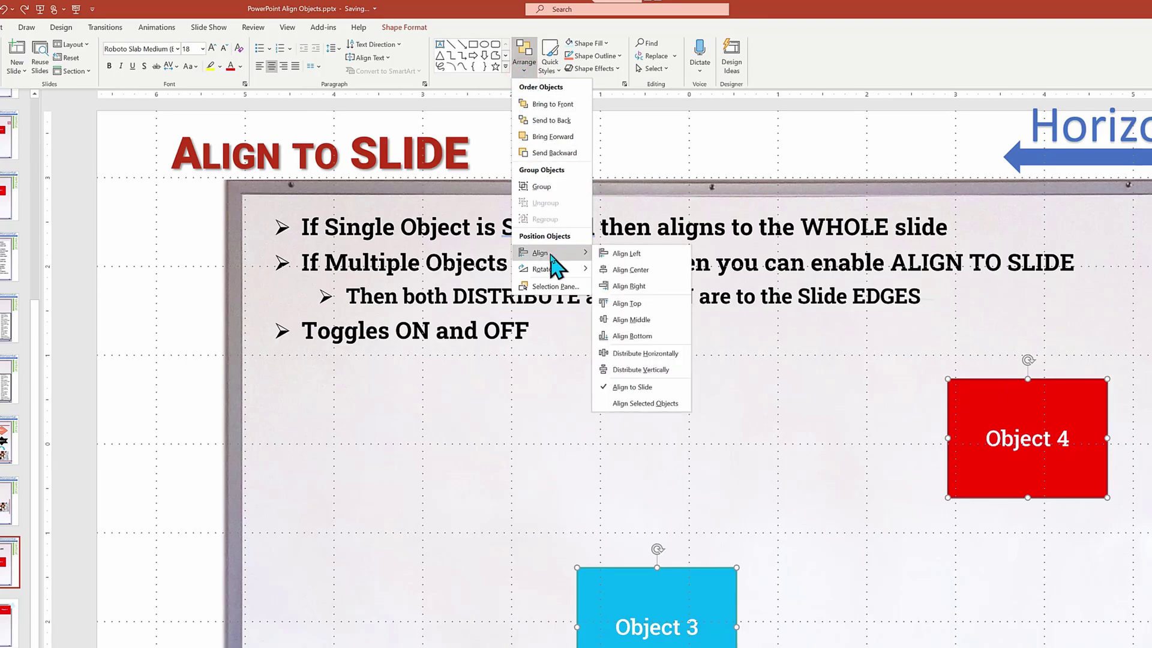
{"action": "left_click", "coordinate": [666, 256]}
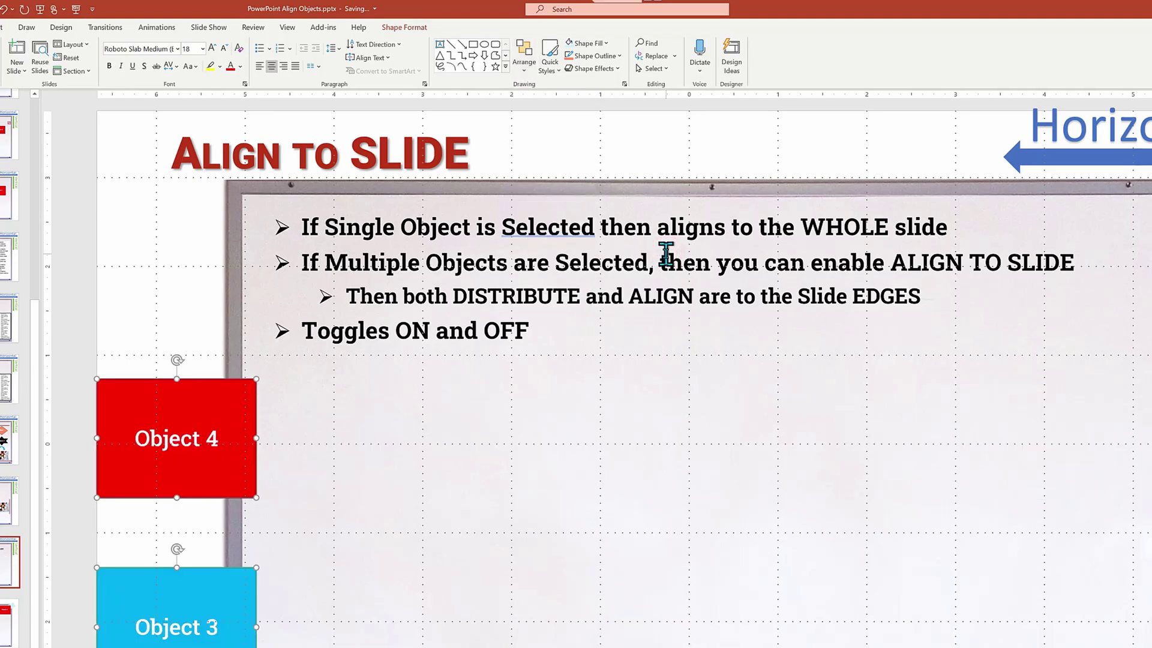
{"action": "key", "text": "ctrl+z"}
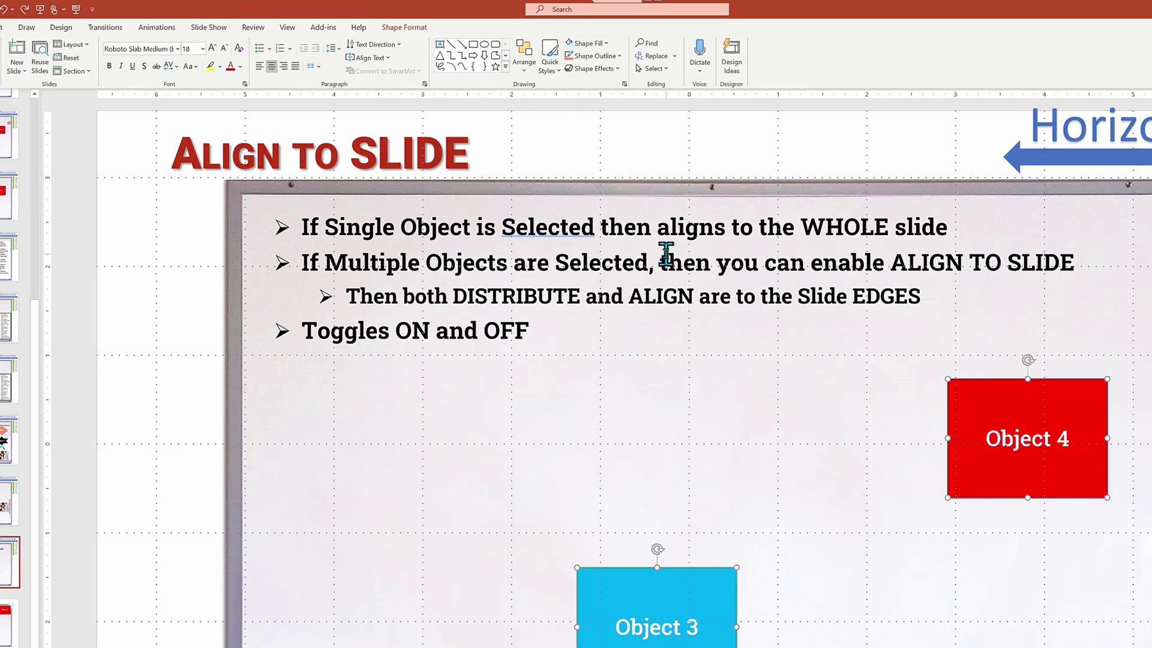
Try Align Bottom and undo it, then Align Middle Objects 3 and 4.
{"action": "left_click", "coordinate": [524, 68]}
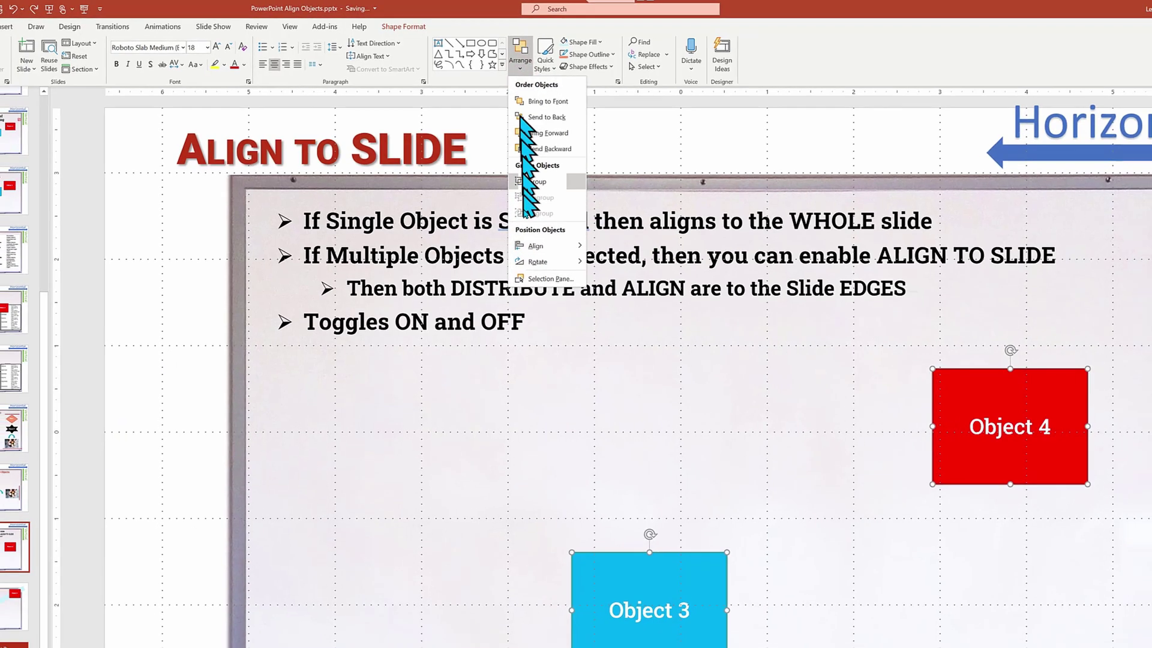
{"action": "mouse_move", "coordinate": [510, 205]}
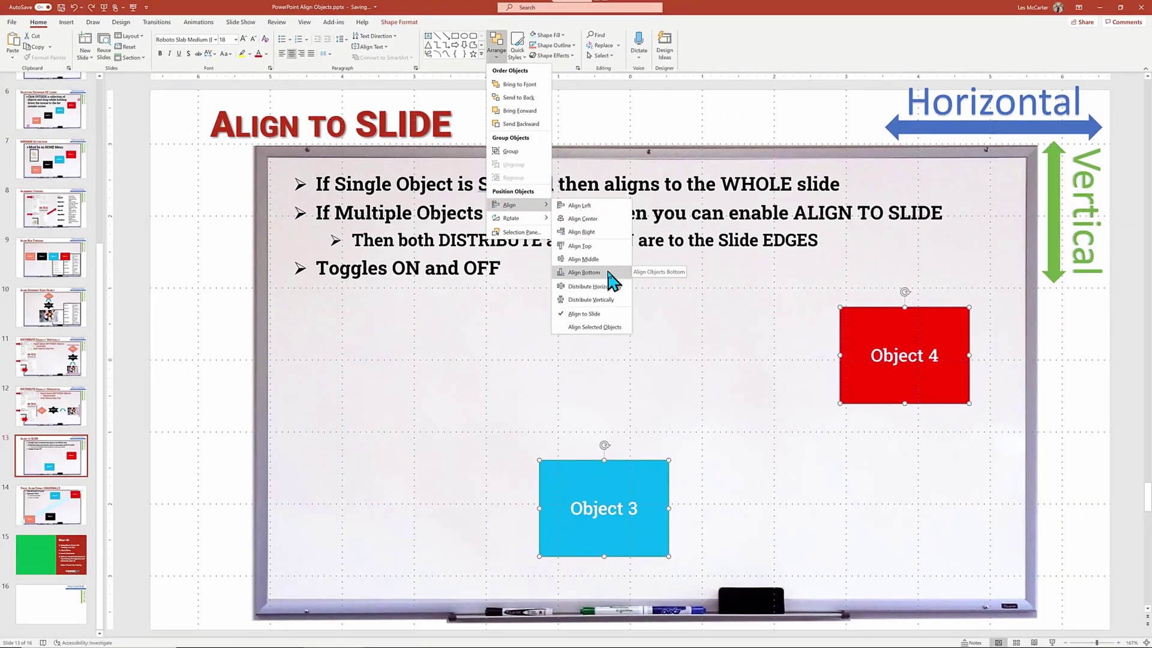
{"action": "left_click", "coordinate": [584, 272]}
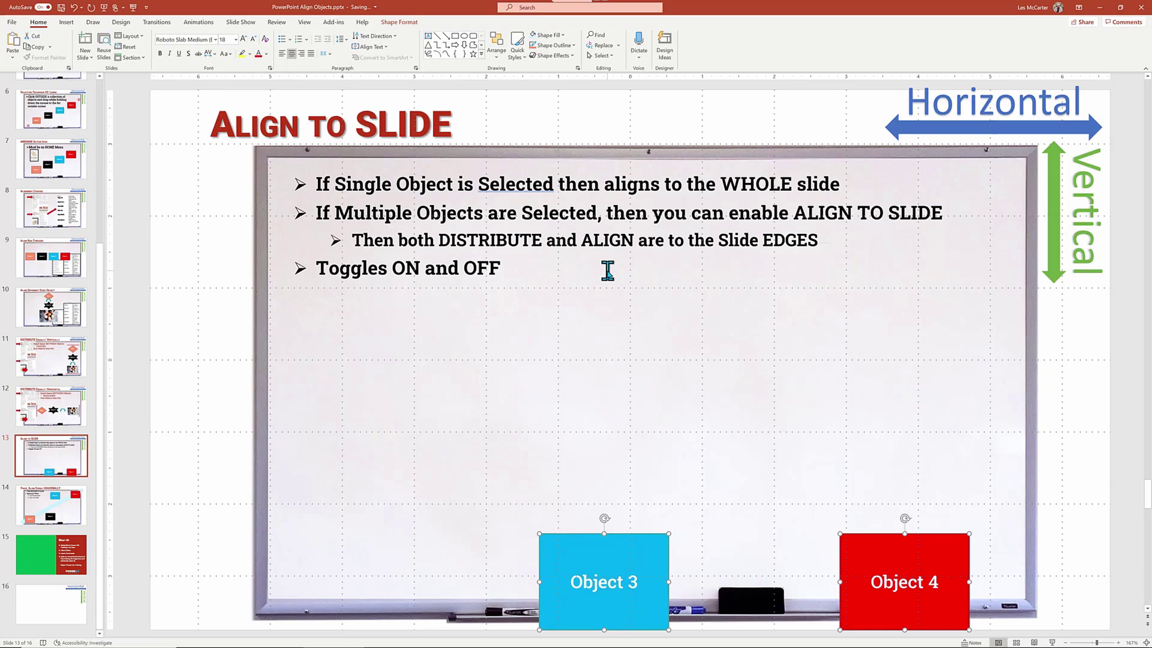
{"action": "key", "text": "ctrl+z"}
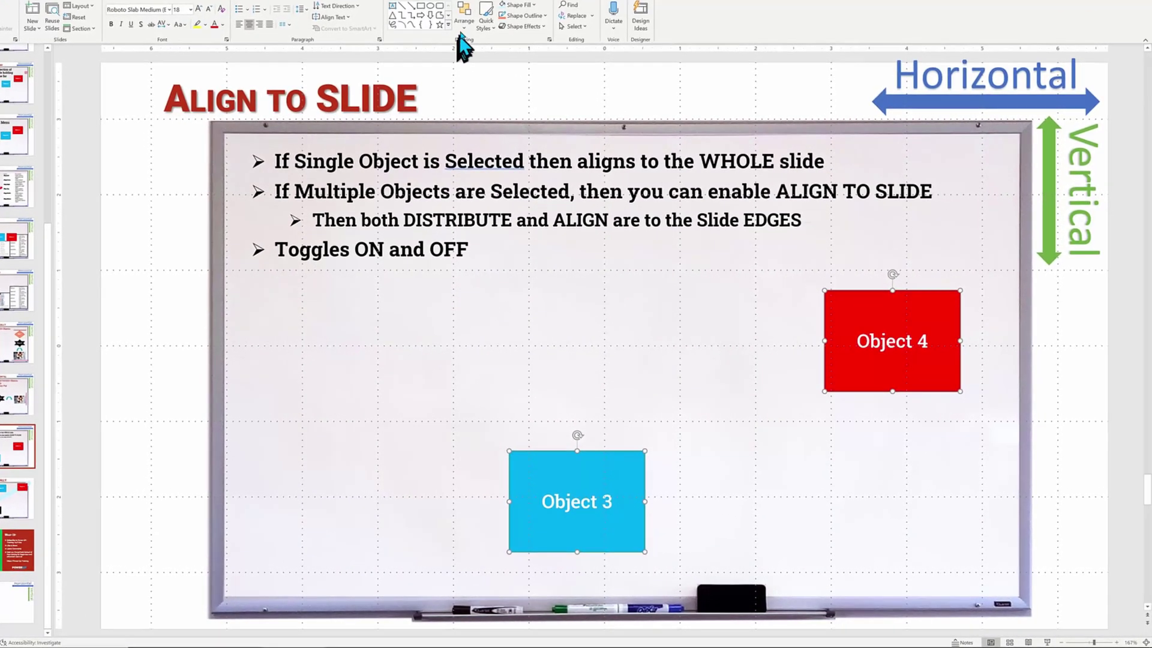
{"action": "left_click", "coordinate": [496, 52]}
{"action": "mouse_move", "coordinate": [479, 183]}
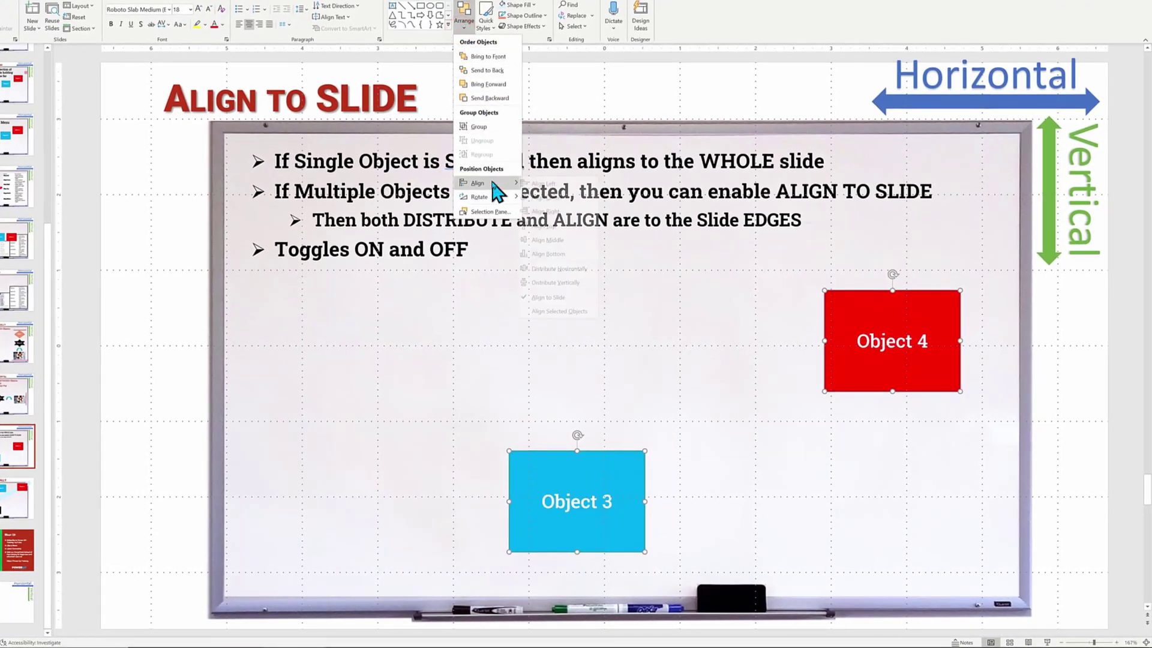
{"action": "left_click", "coordinate": [591, 251]}
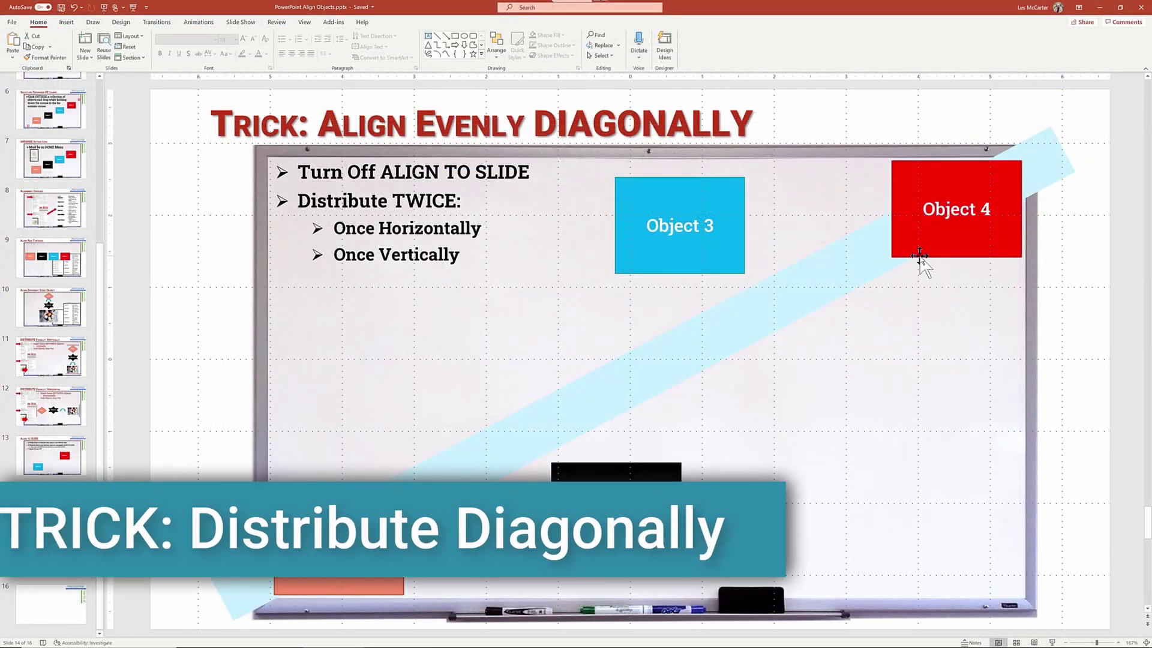
Select Objects 1 to 4 and distribute them horizontally.
{"action": "left_click_drag", "start_coordinate": [261, 631], "coordinate": [693, 450]}
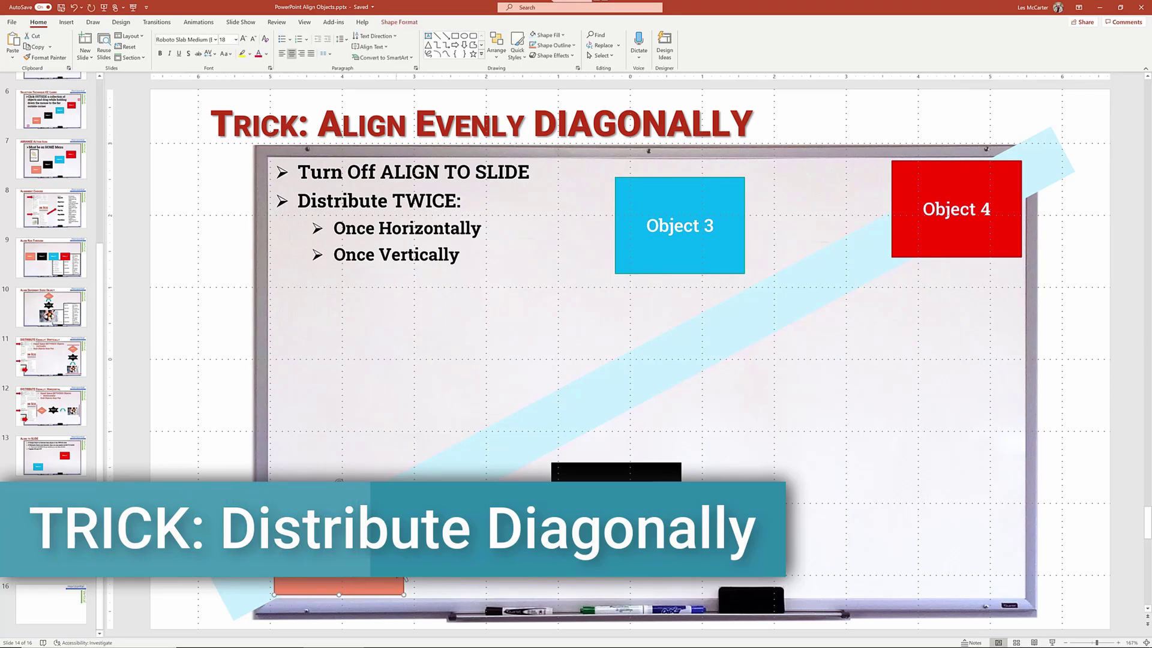
{"action": "left_click", "coordinate": [714, 253], "text": "ctrl"}
{"action": "left_click", "coordinate": [927, 239], "text": "ctrl"}
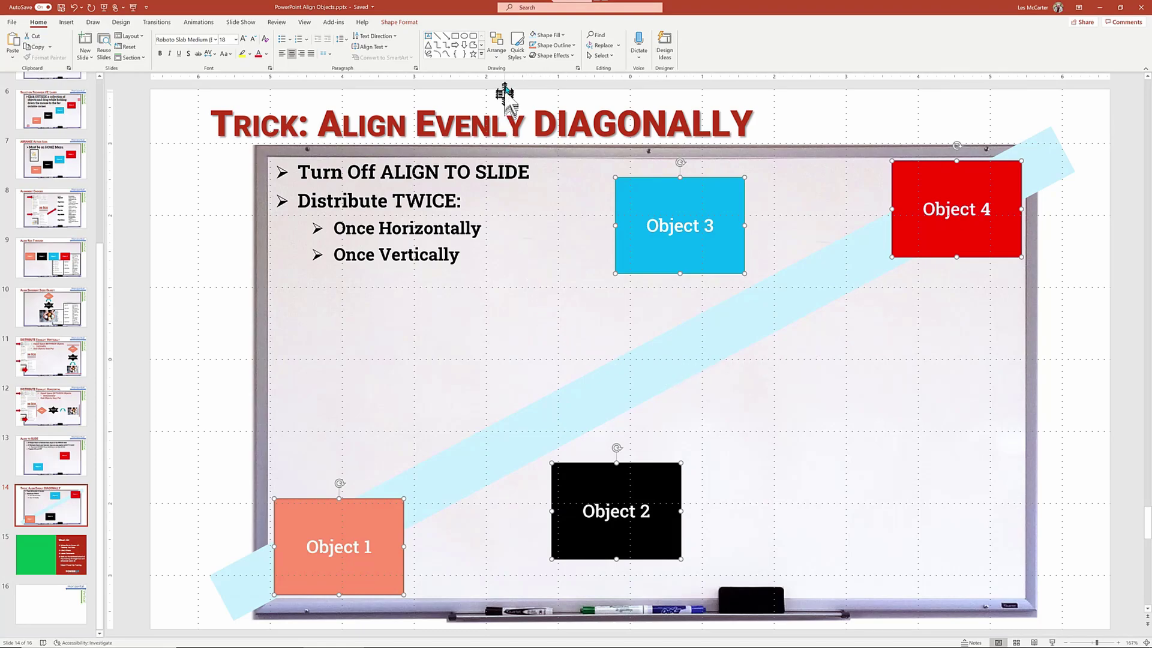
{"action": "left_click", "coordinate": [499, 67]}
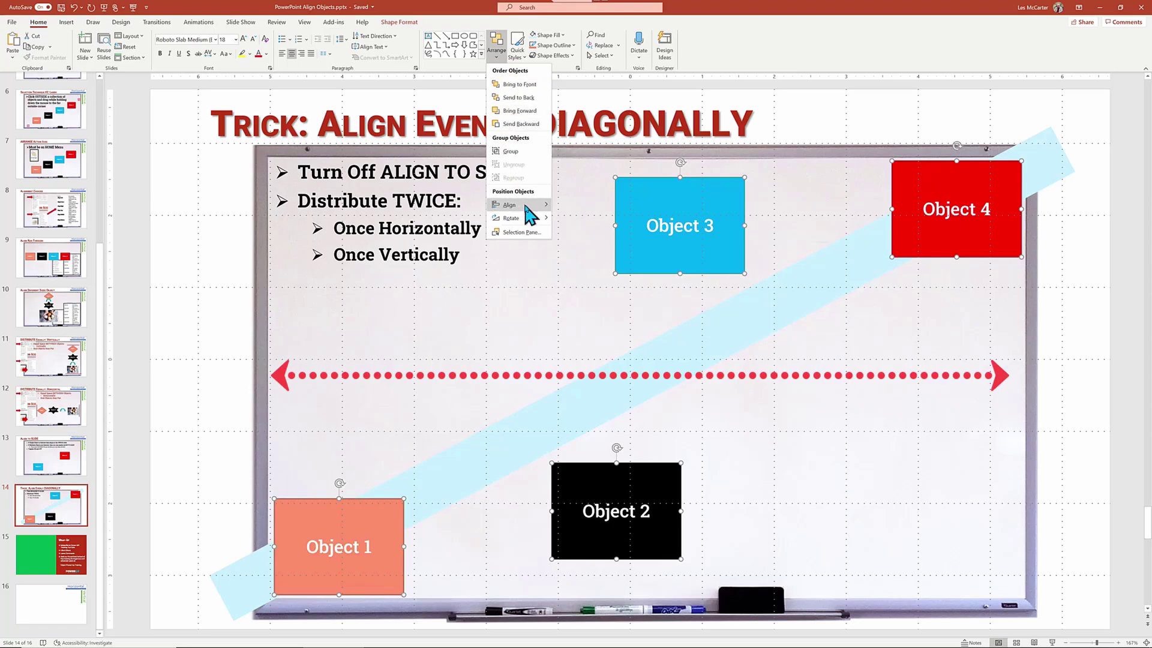
{"action": "mouse_move", "coordinate": [513, 206]}
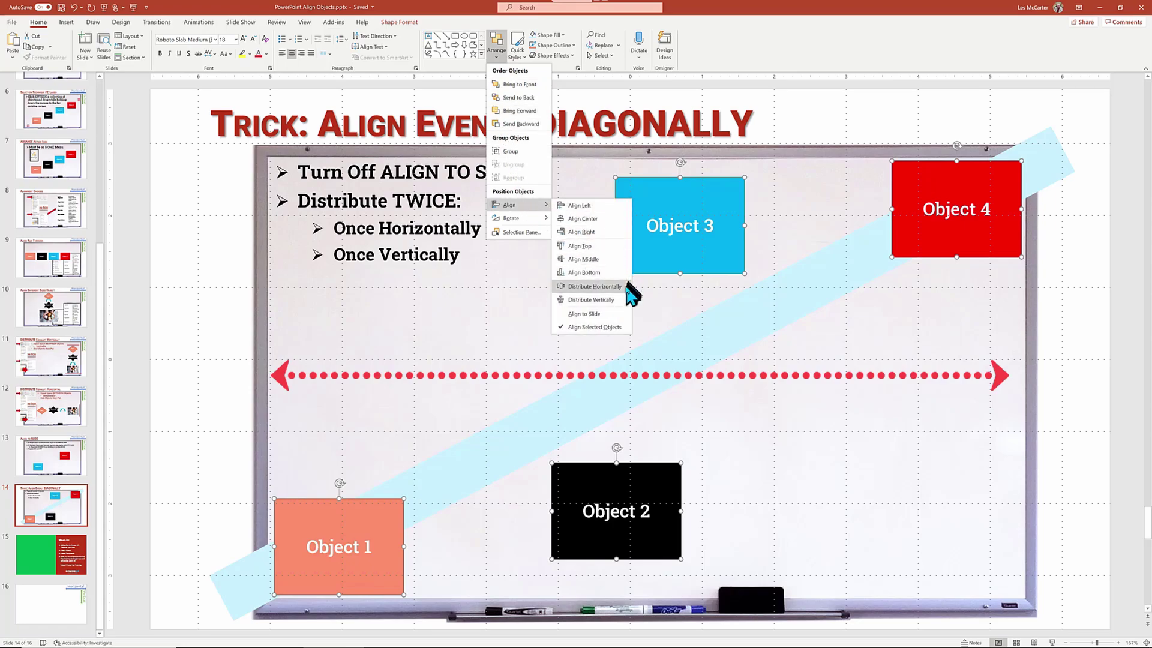
{"action": "left_click", "coordinate": [621, 286]}
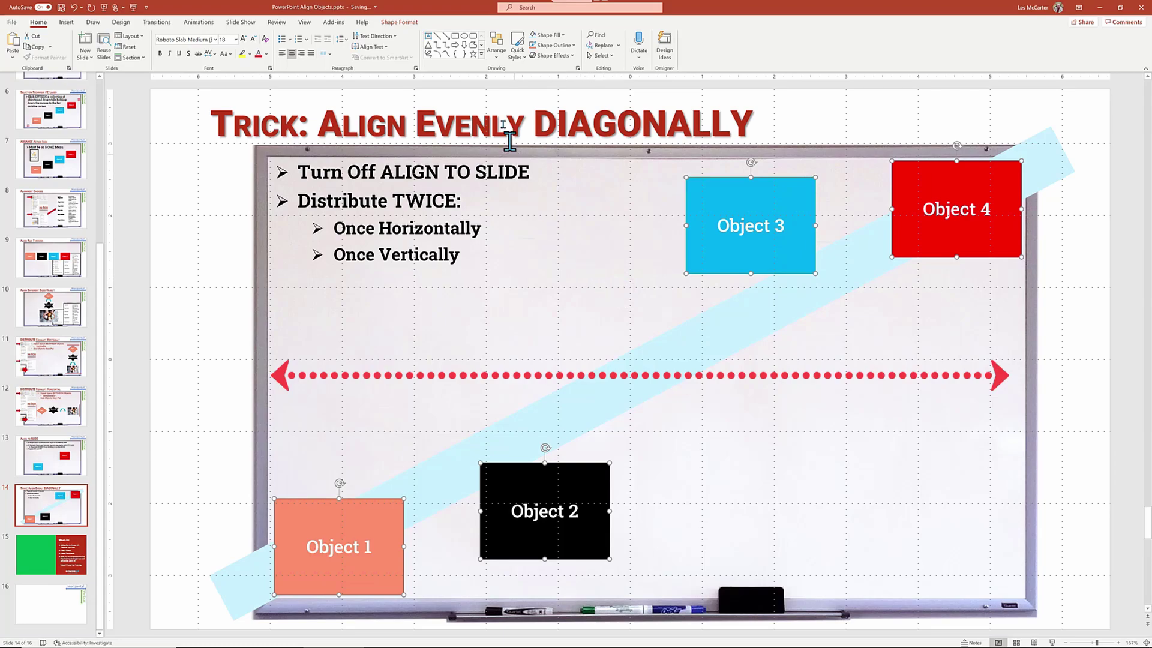
Distribute the four objects vertically, then deselect to view the diagonal line.
{"action": "left_click", "coordinate": [497, 52]}
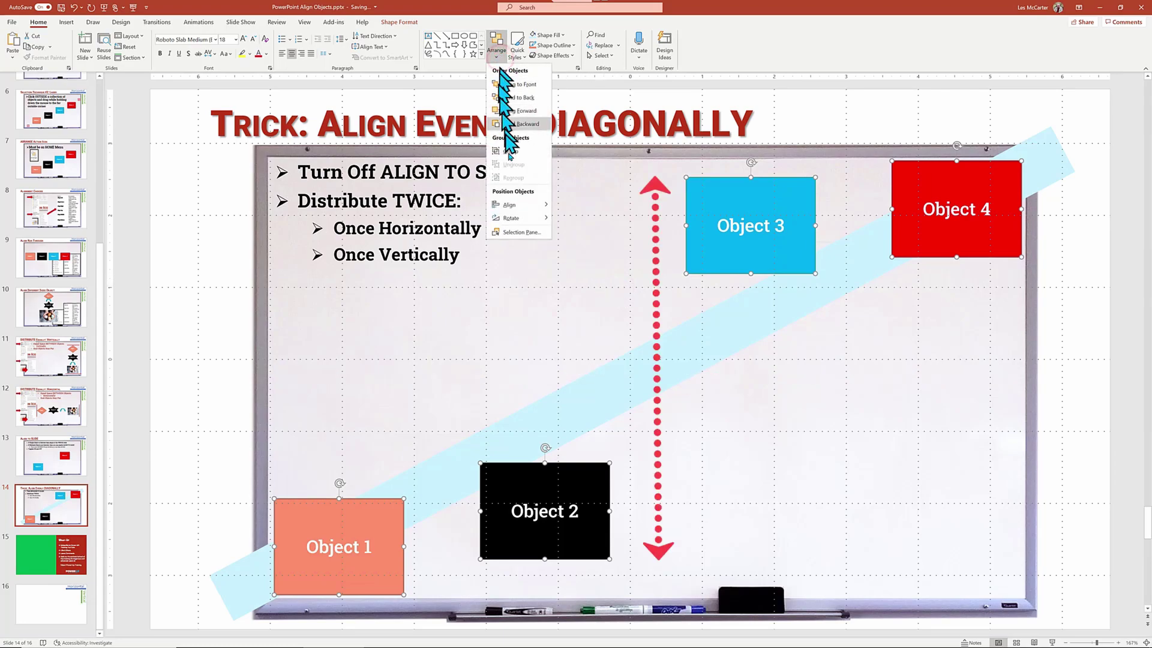
{"action": "mouse_move", "coordinate": [509, 205]}
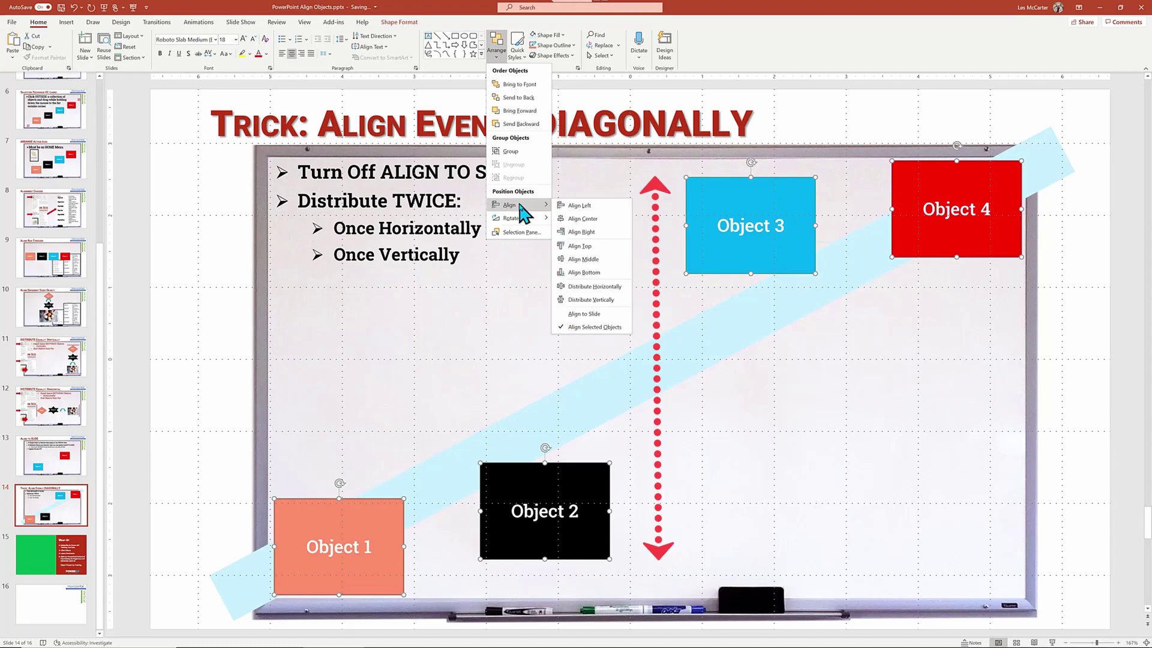
{"action": "left_click", "coordinate": [597, 300]}
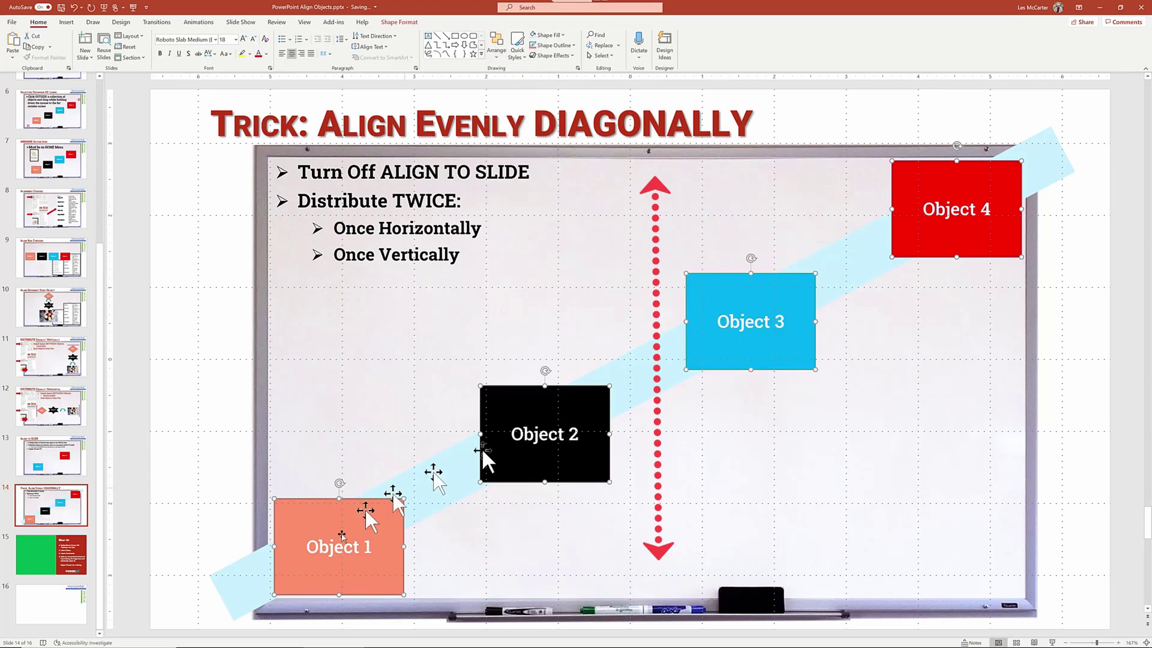
{"action": "left_click", "coordinate": [889, 494]}
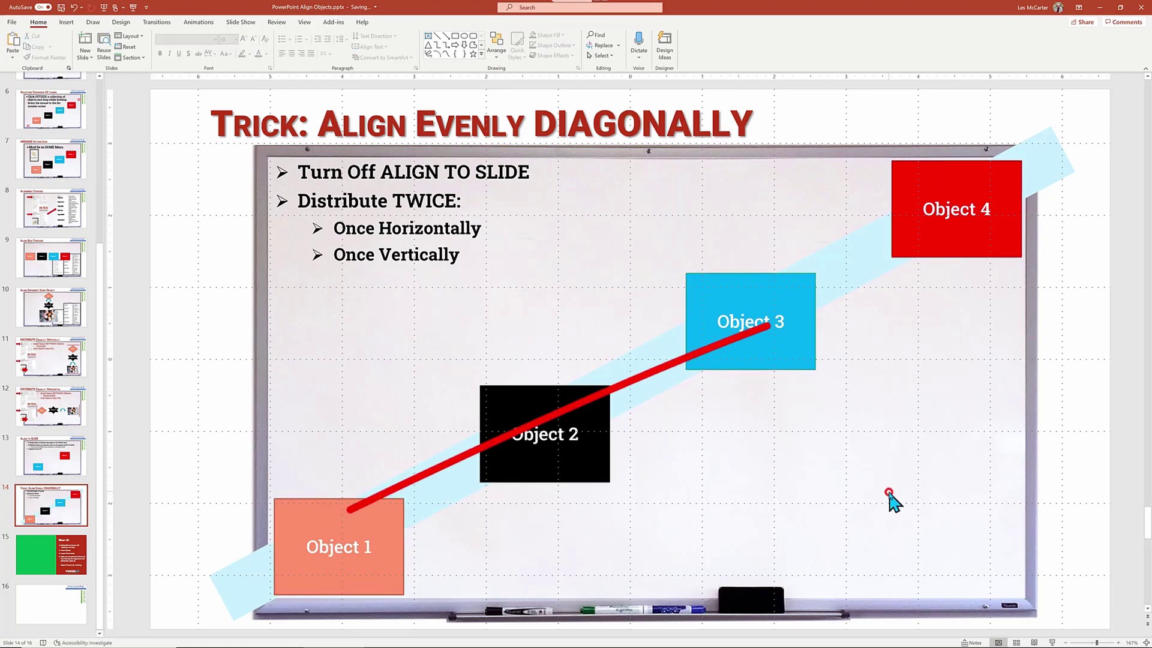